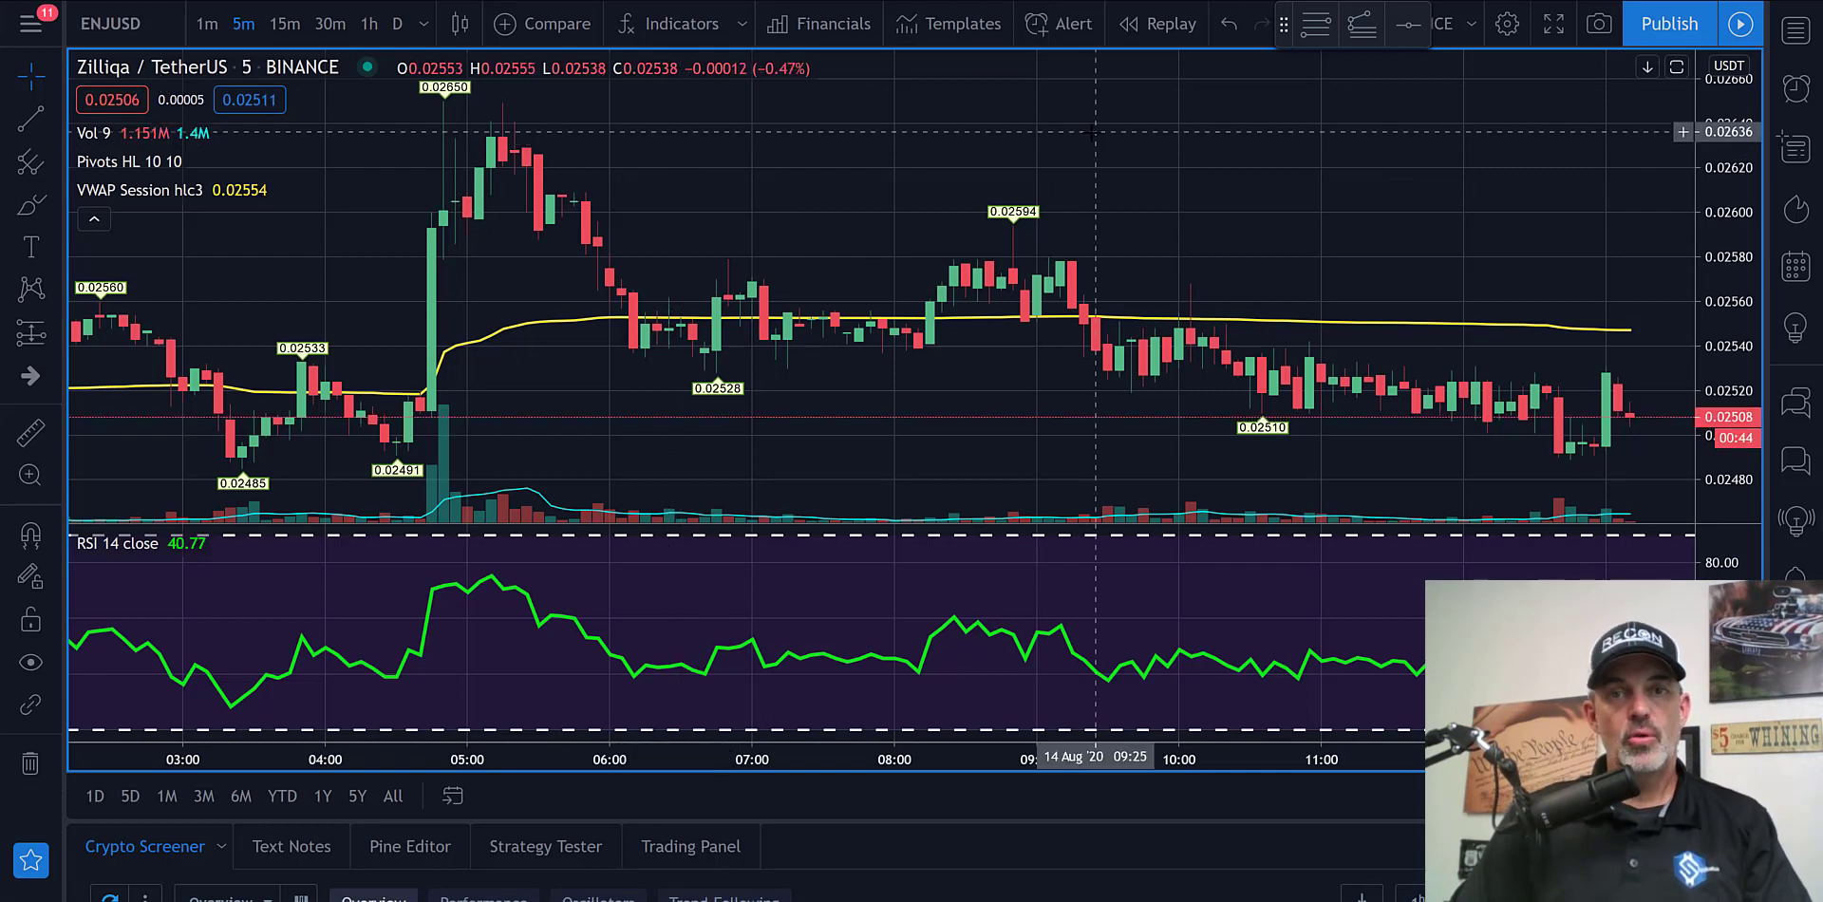
- Set the ZILUSDT alert condition to RSI (14, close) crossing up 30
click(1059, 21)
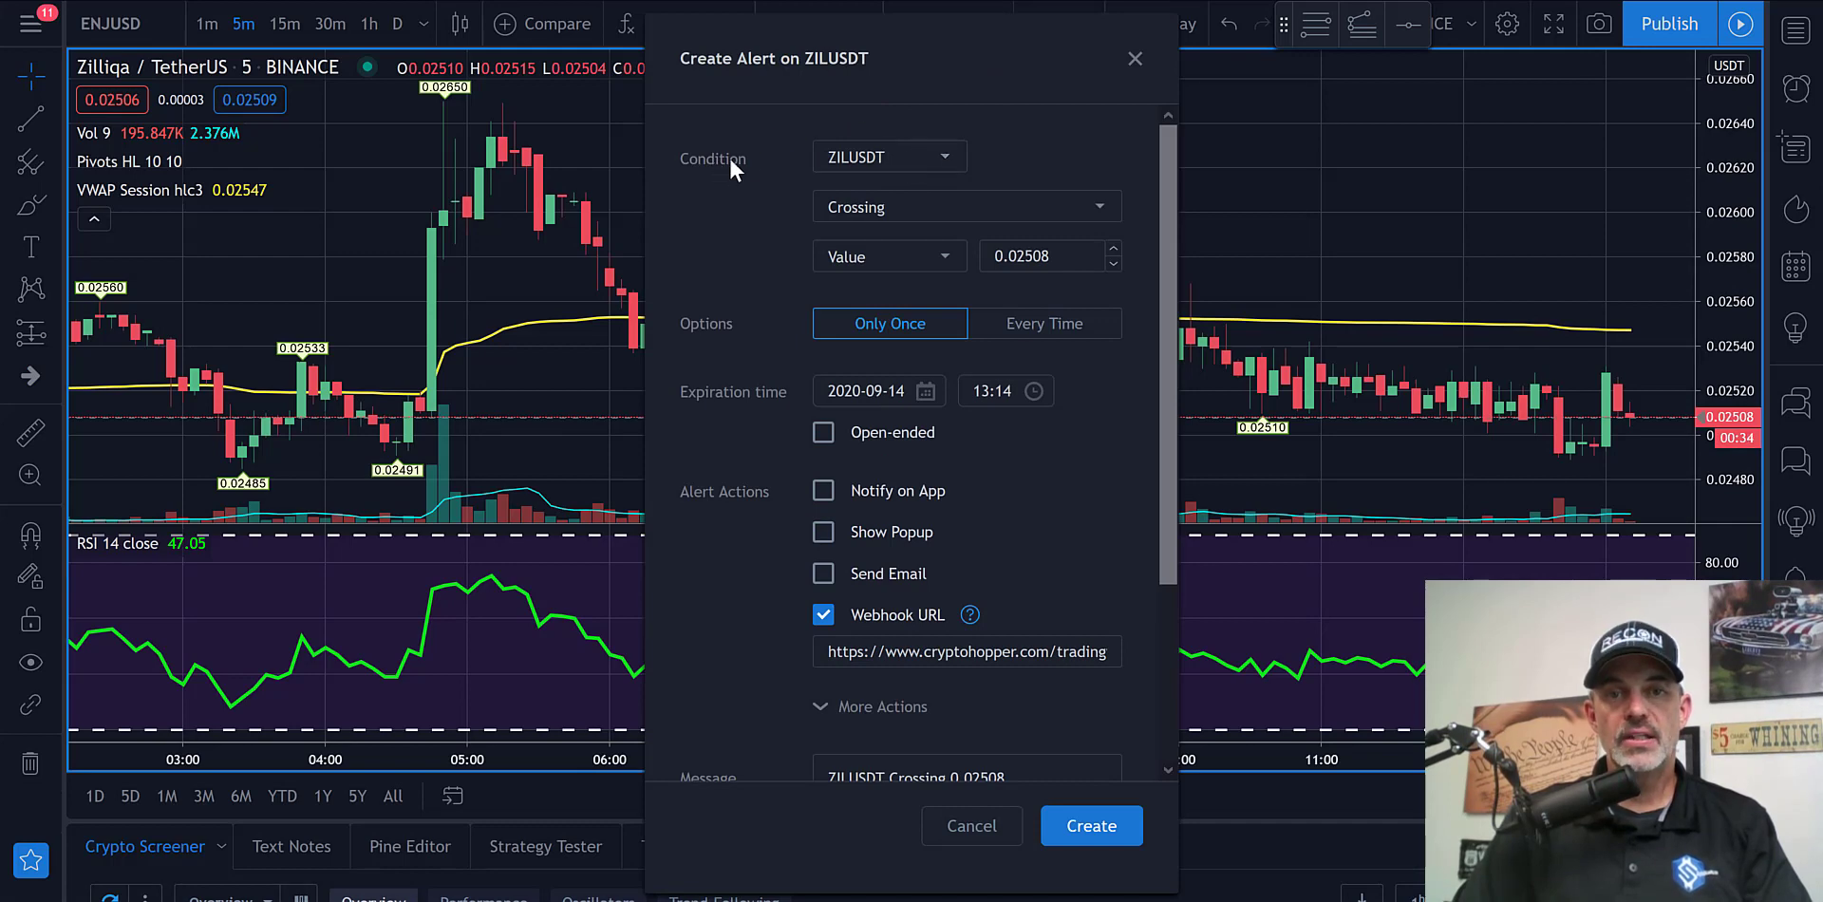
click(950, 164)
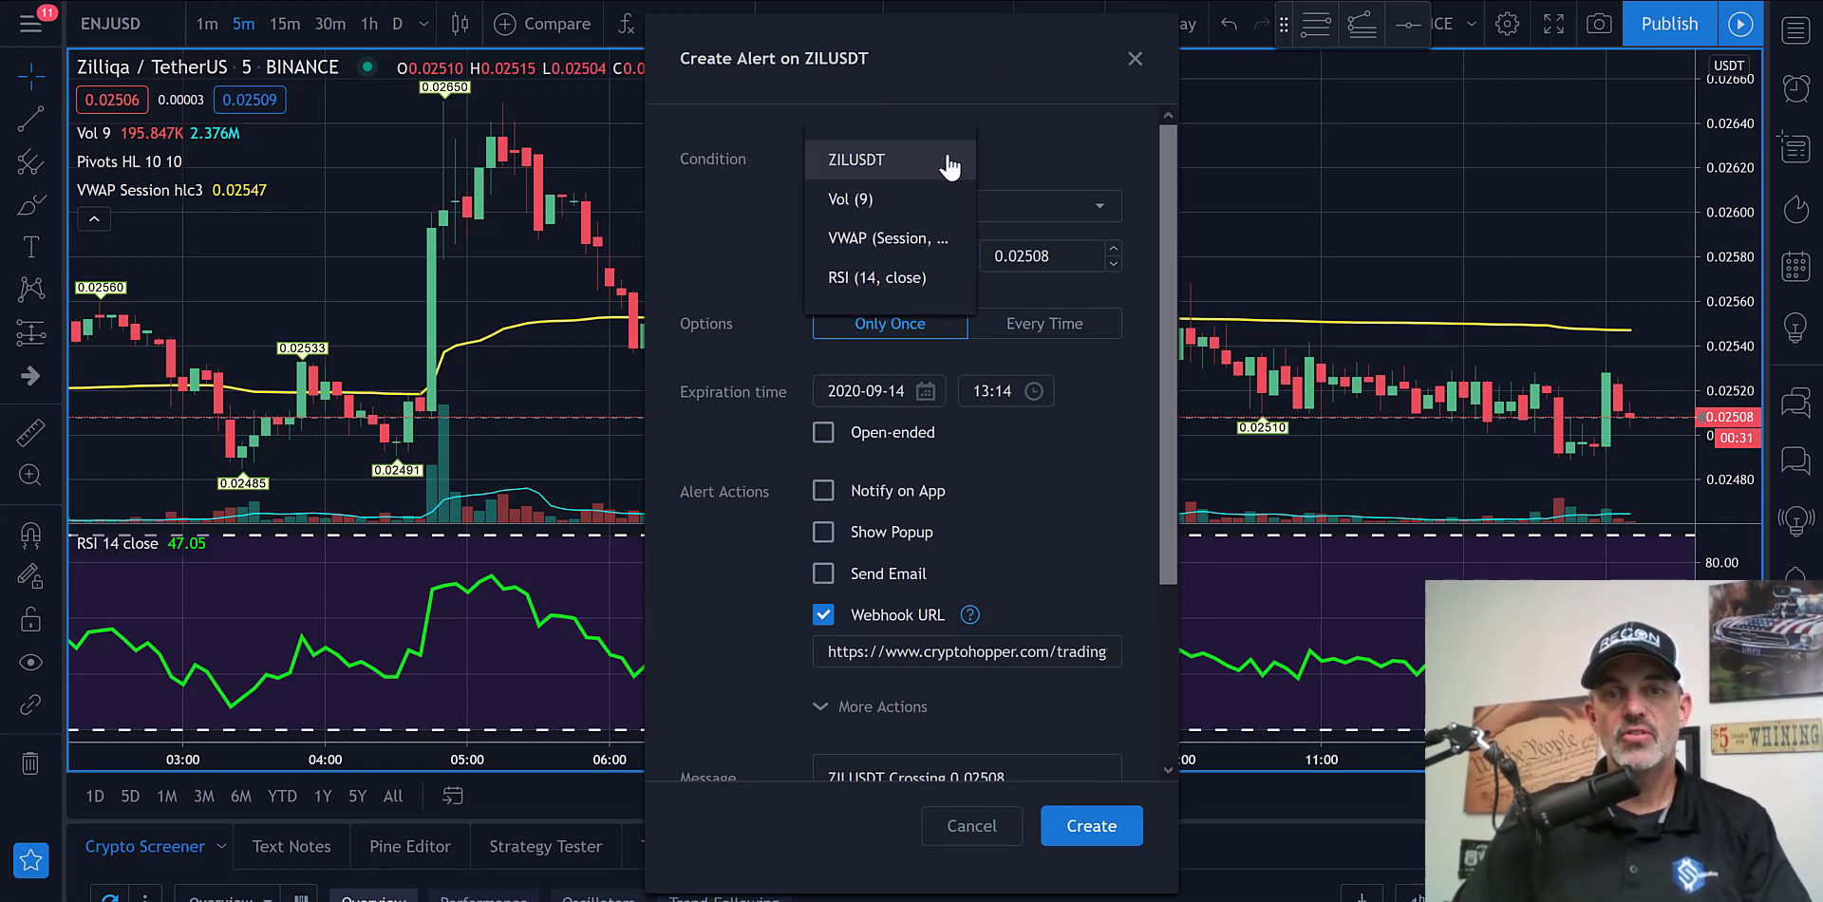
click(902, 279)
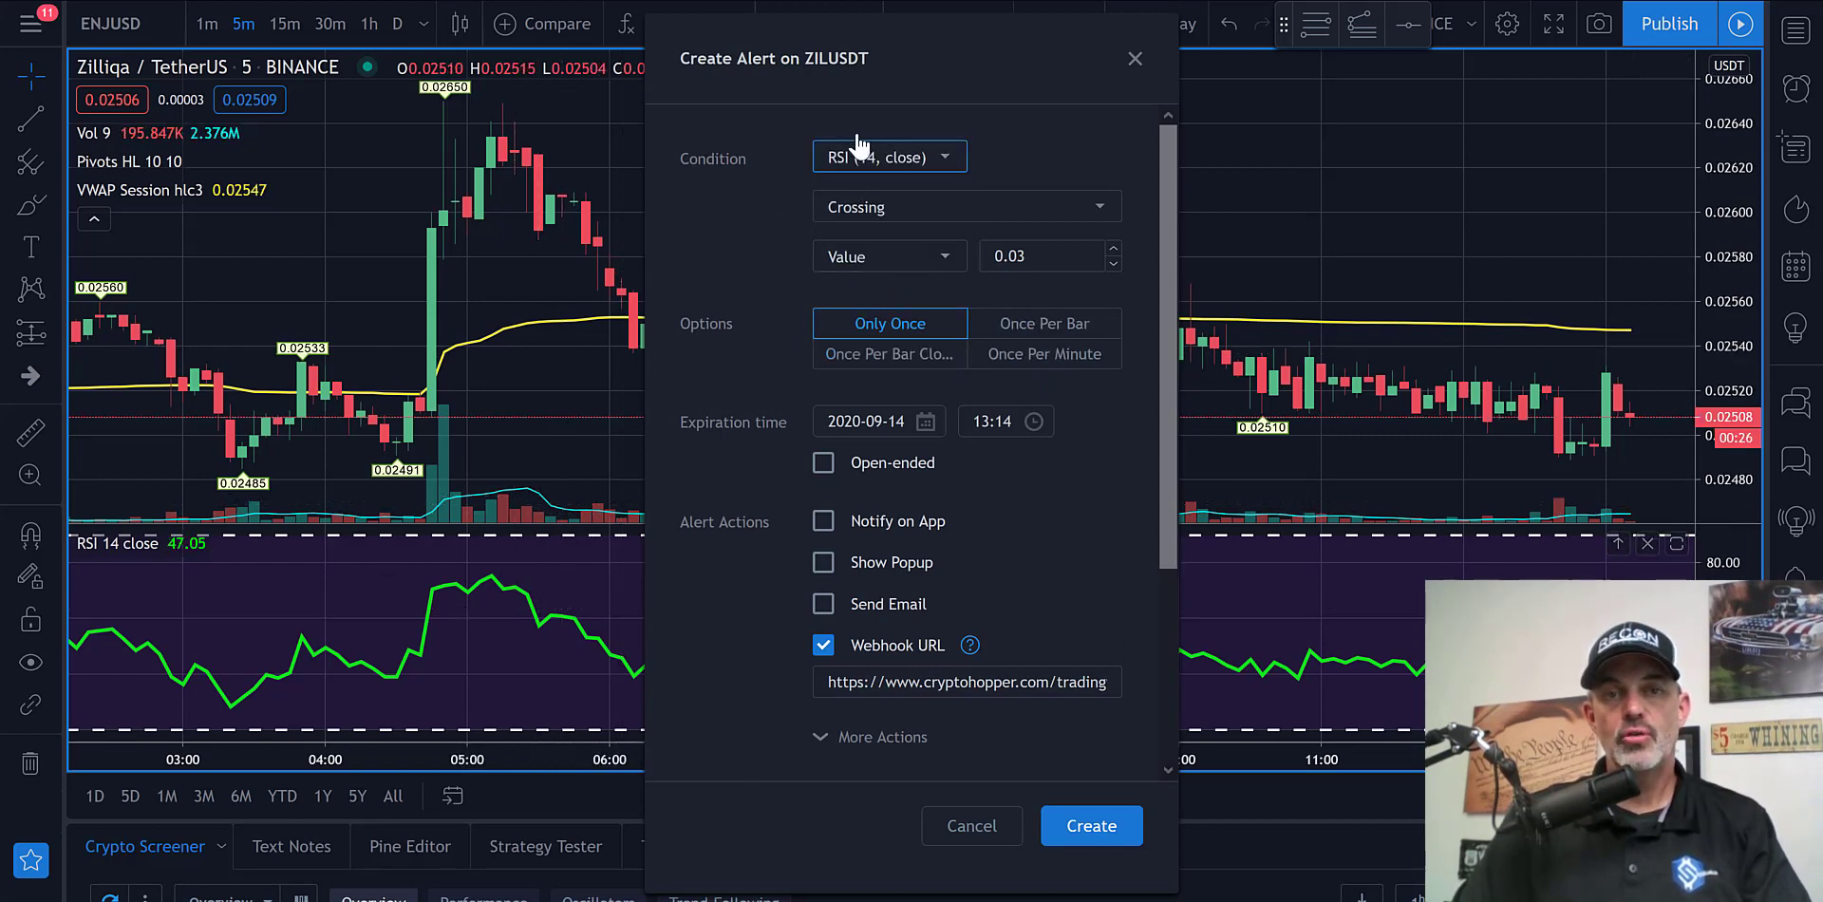
click(1090, 209)
click(921, 251)
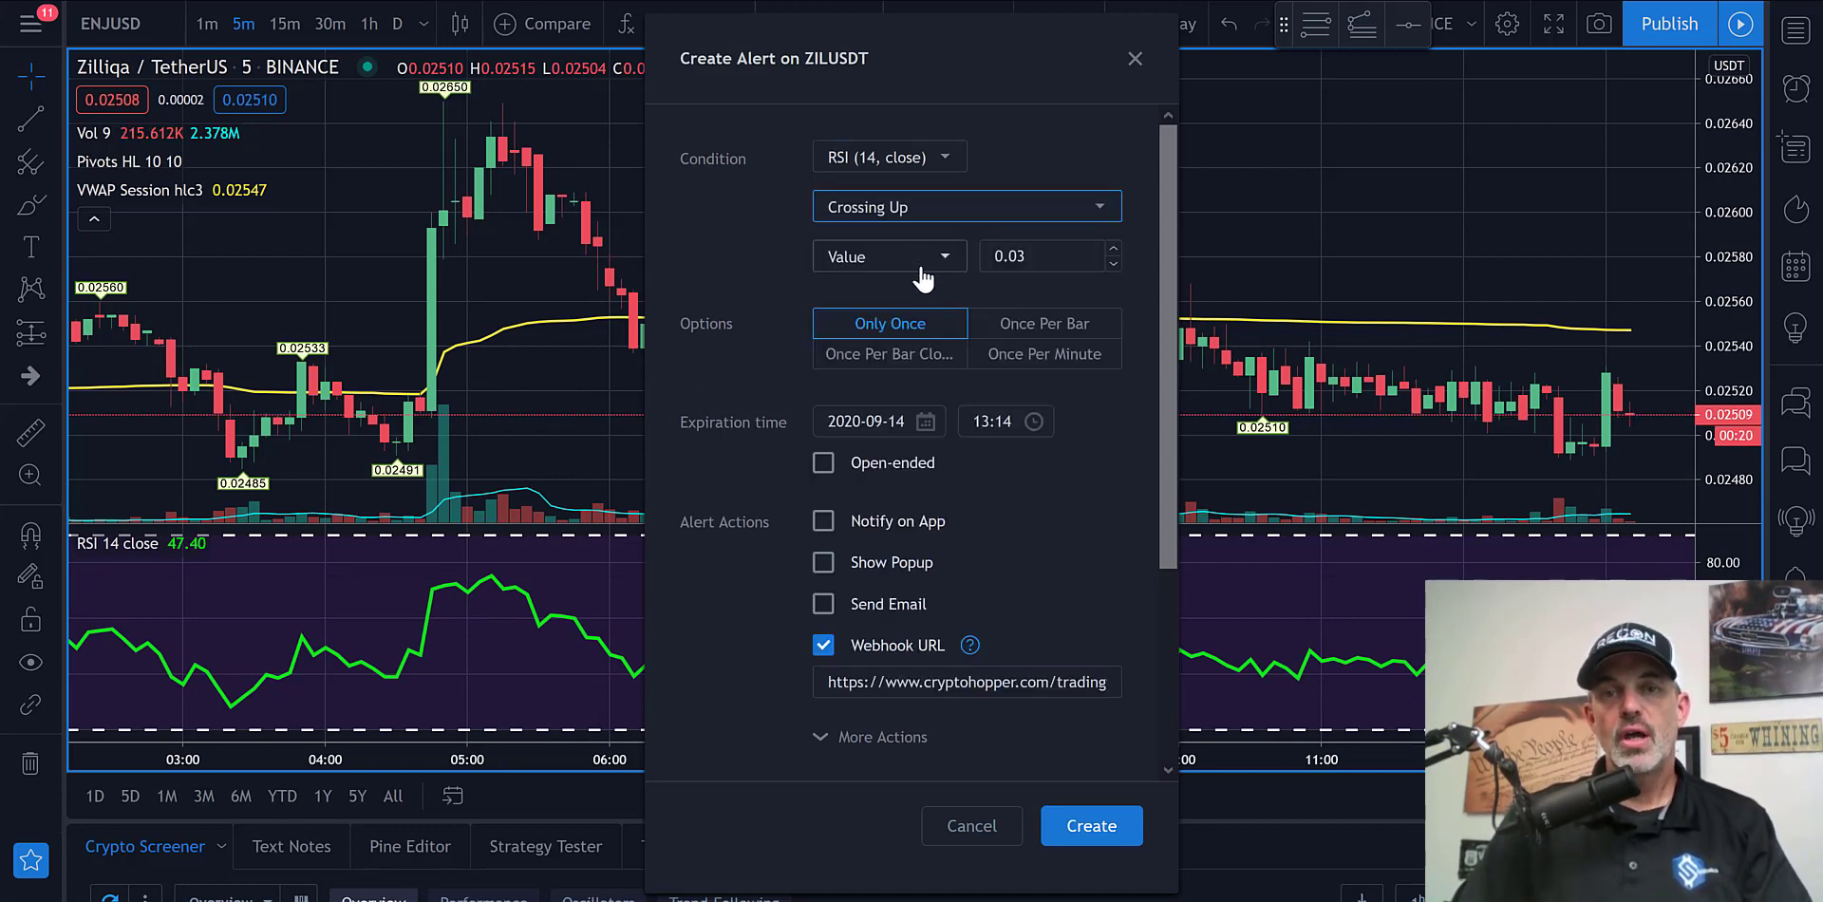
click(986, 256)
double_click(986, 256)
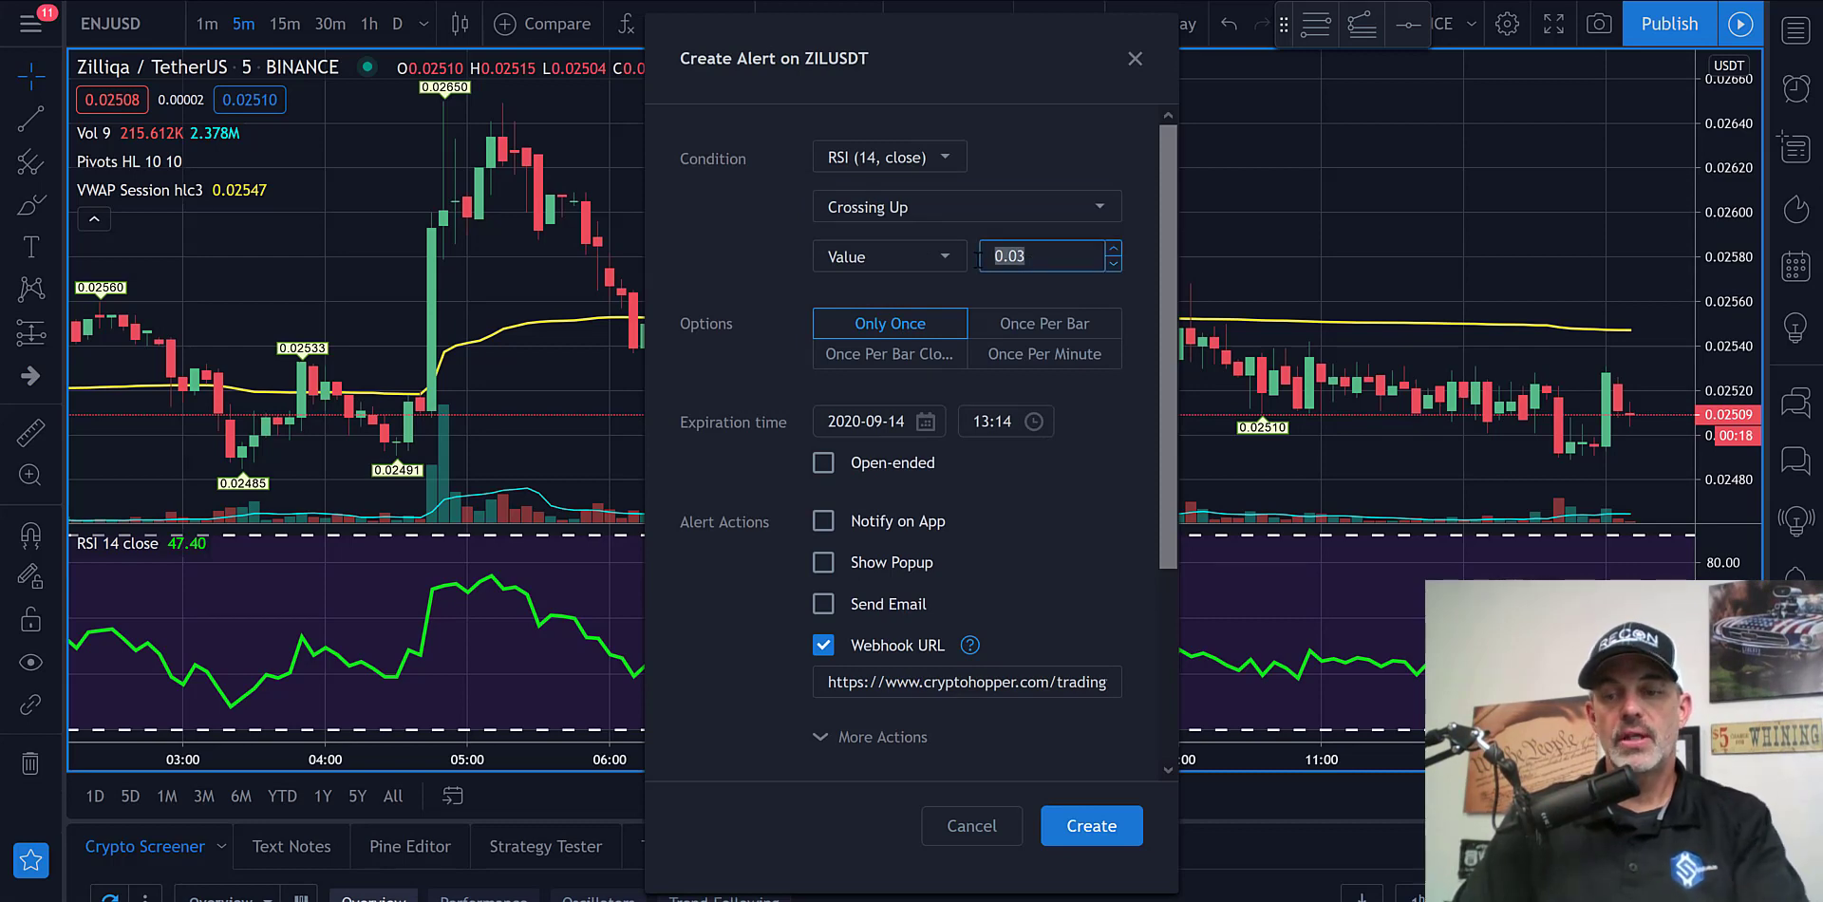
text(30)
click(924, 334)
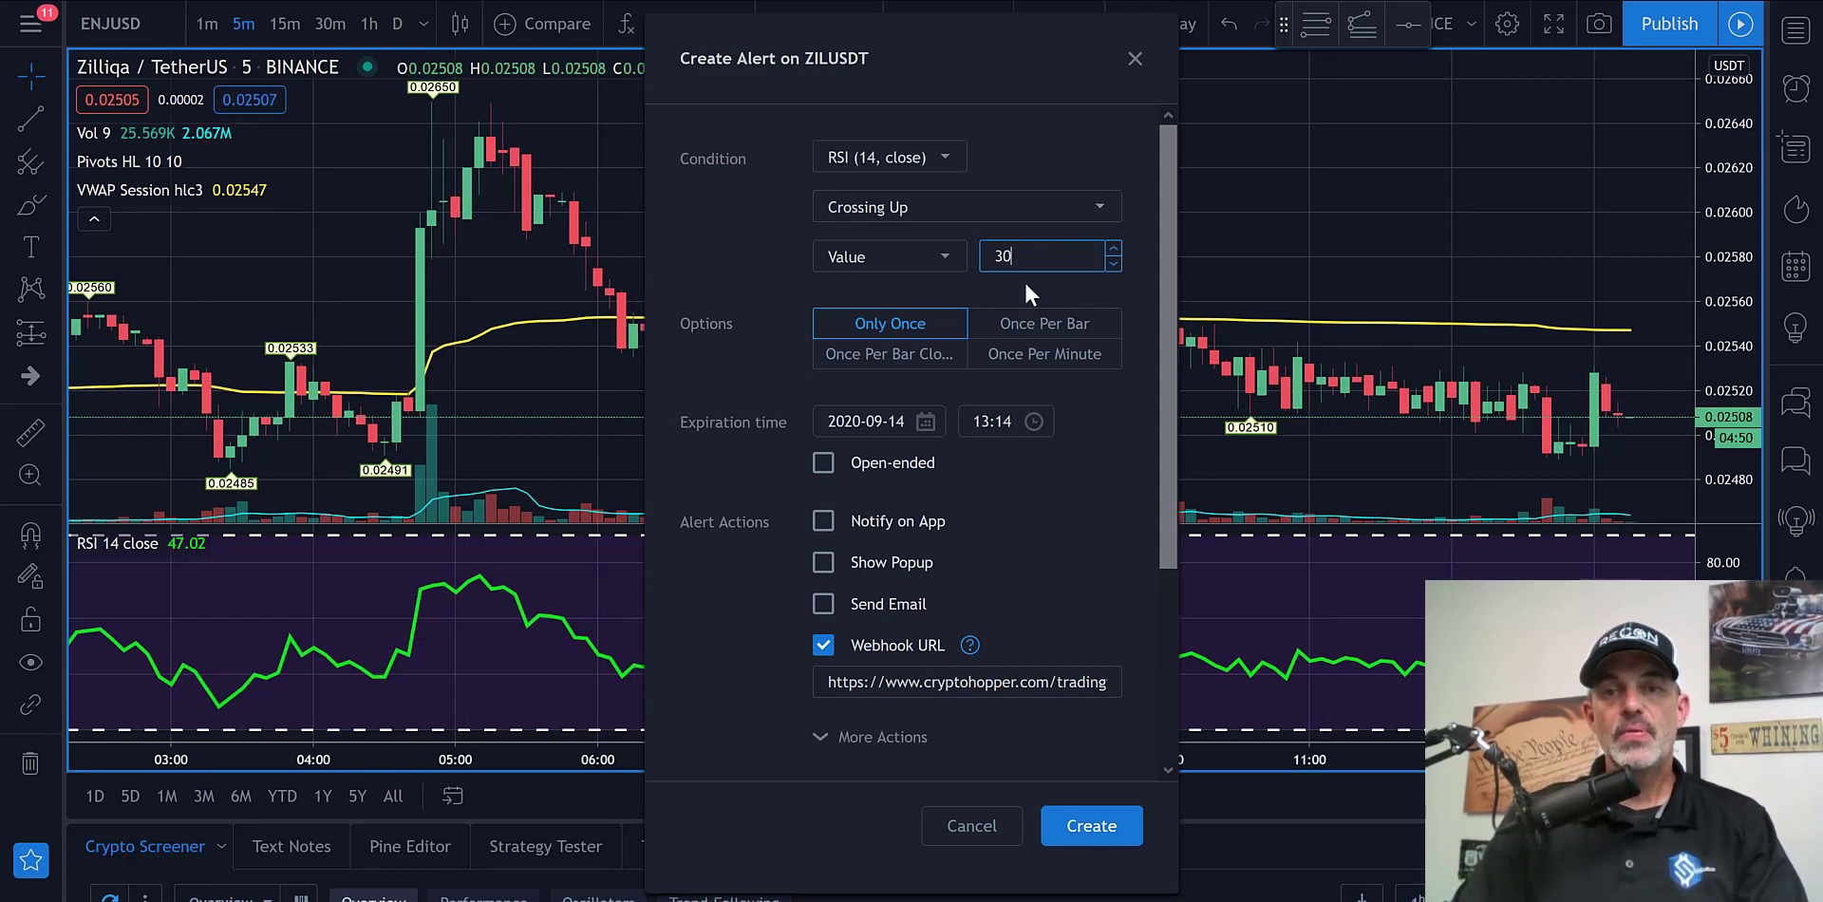
- Make the alert fire once per bar with webhook delivery turned off
click(1059, 328)
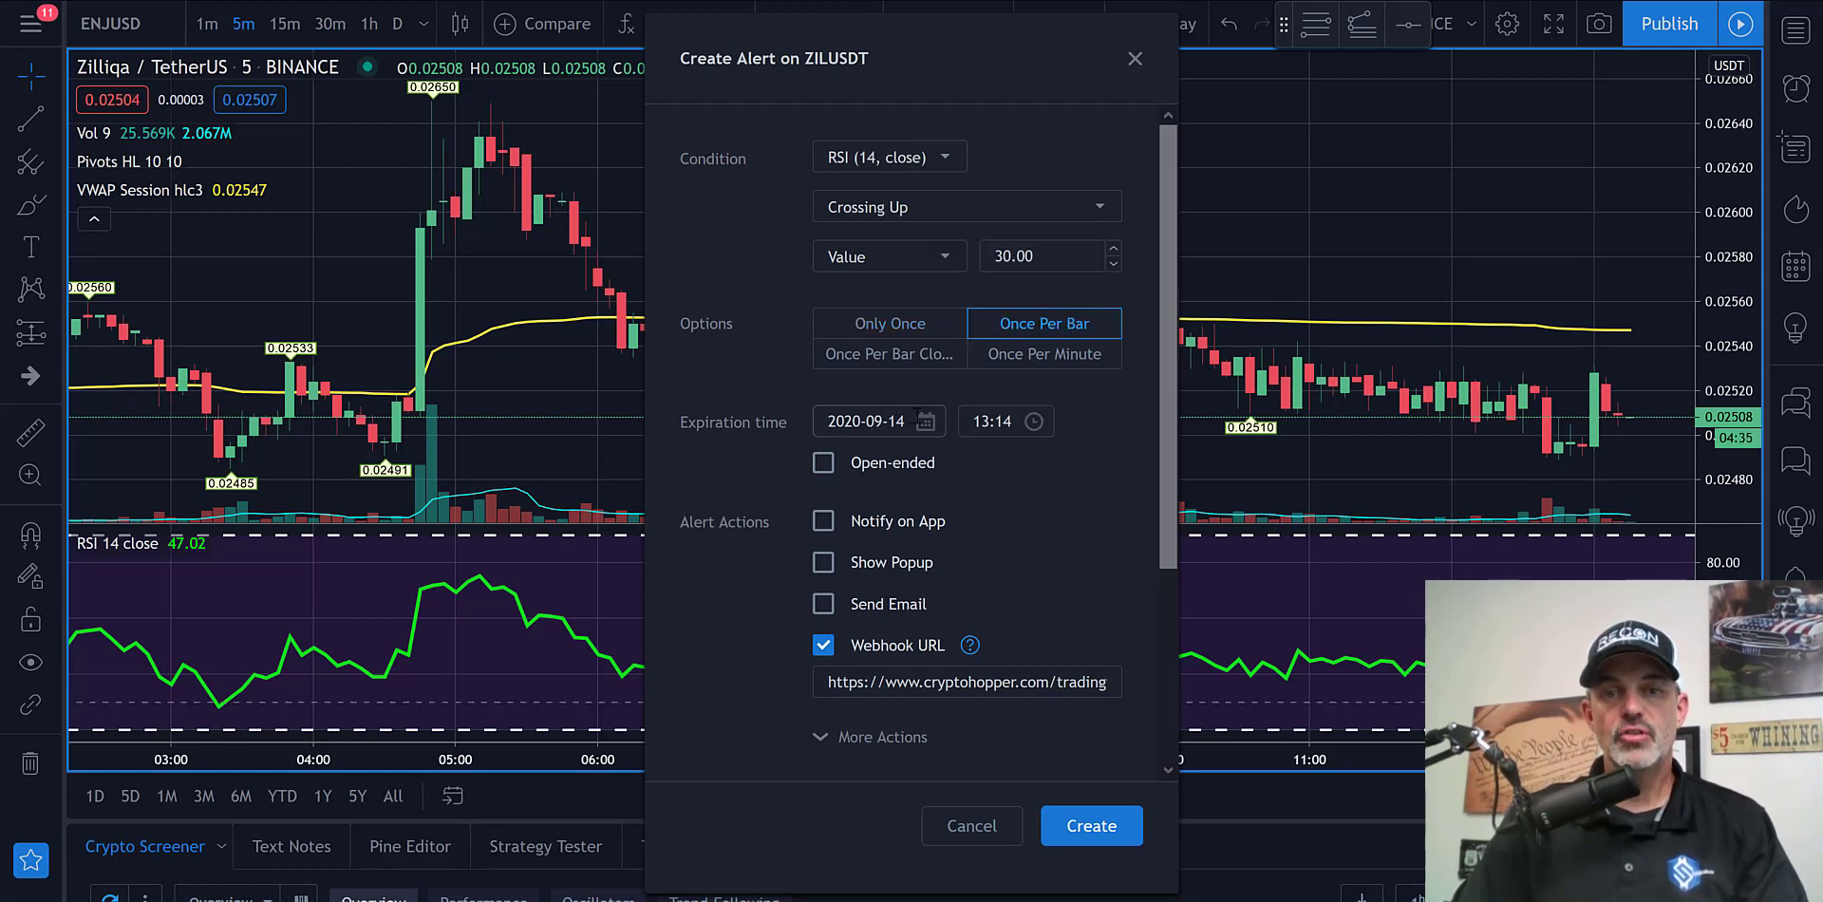
click(823, 645)
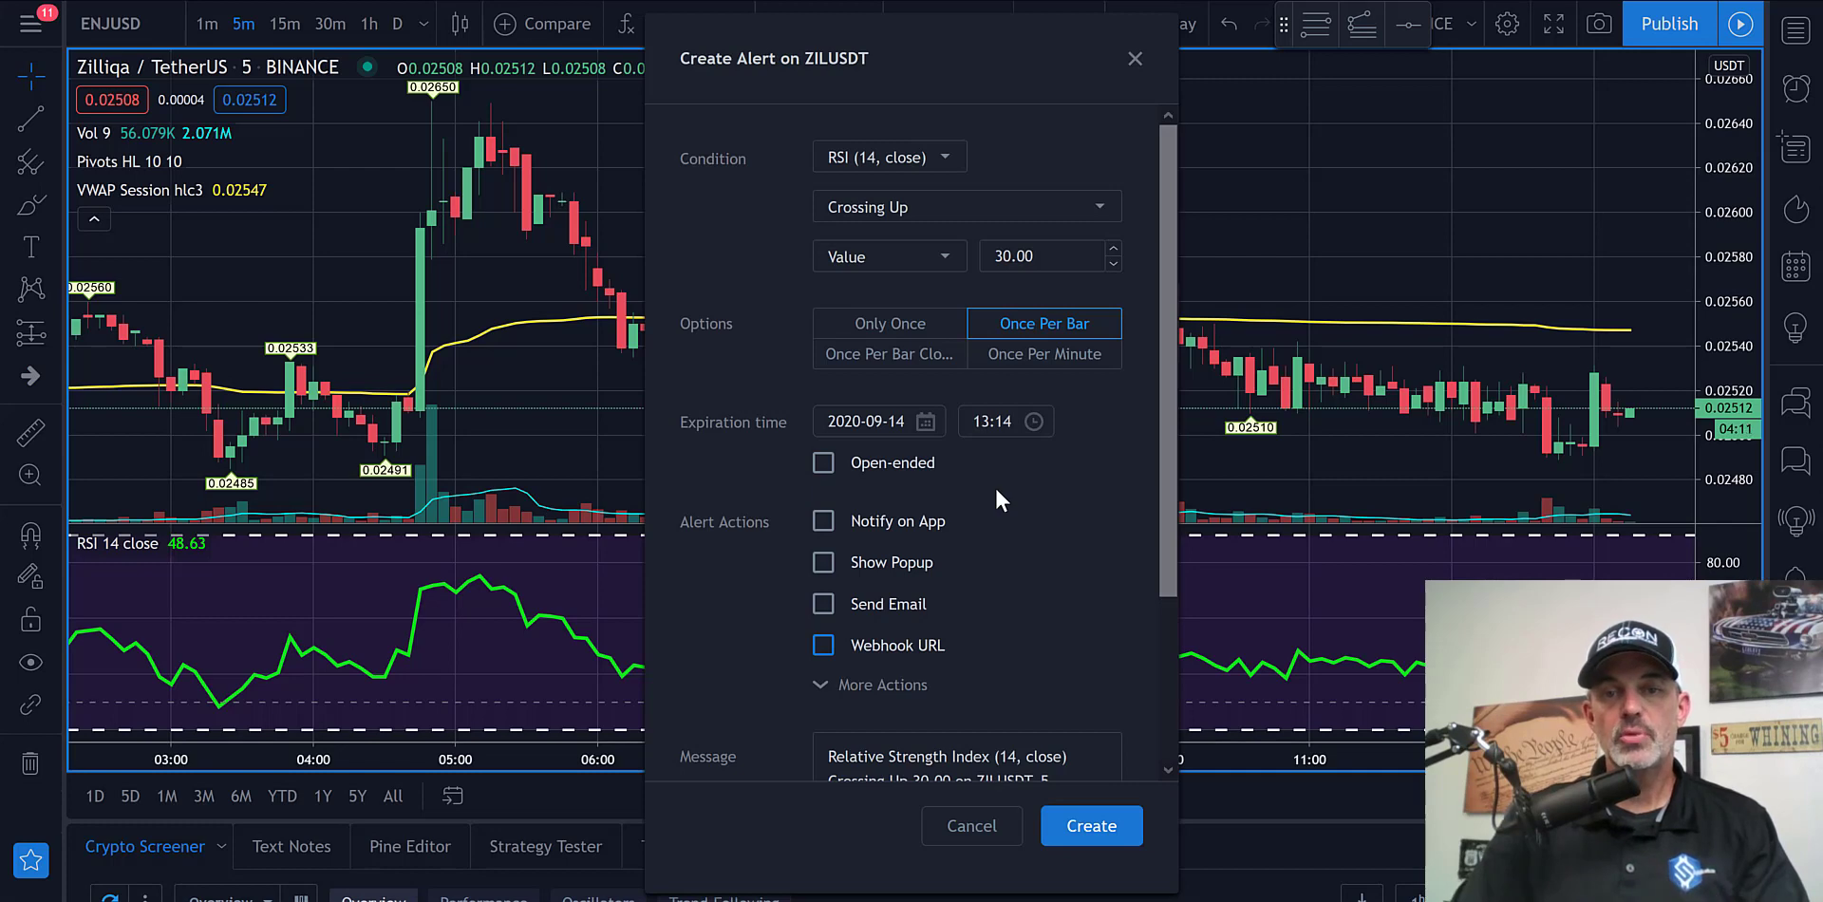
scroll(1168, 539, down, 1)
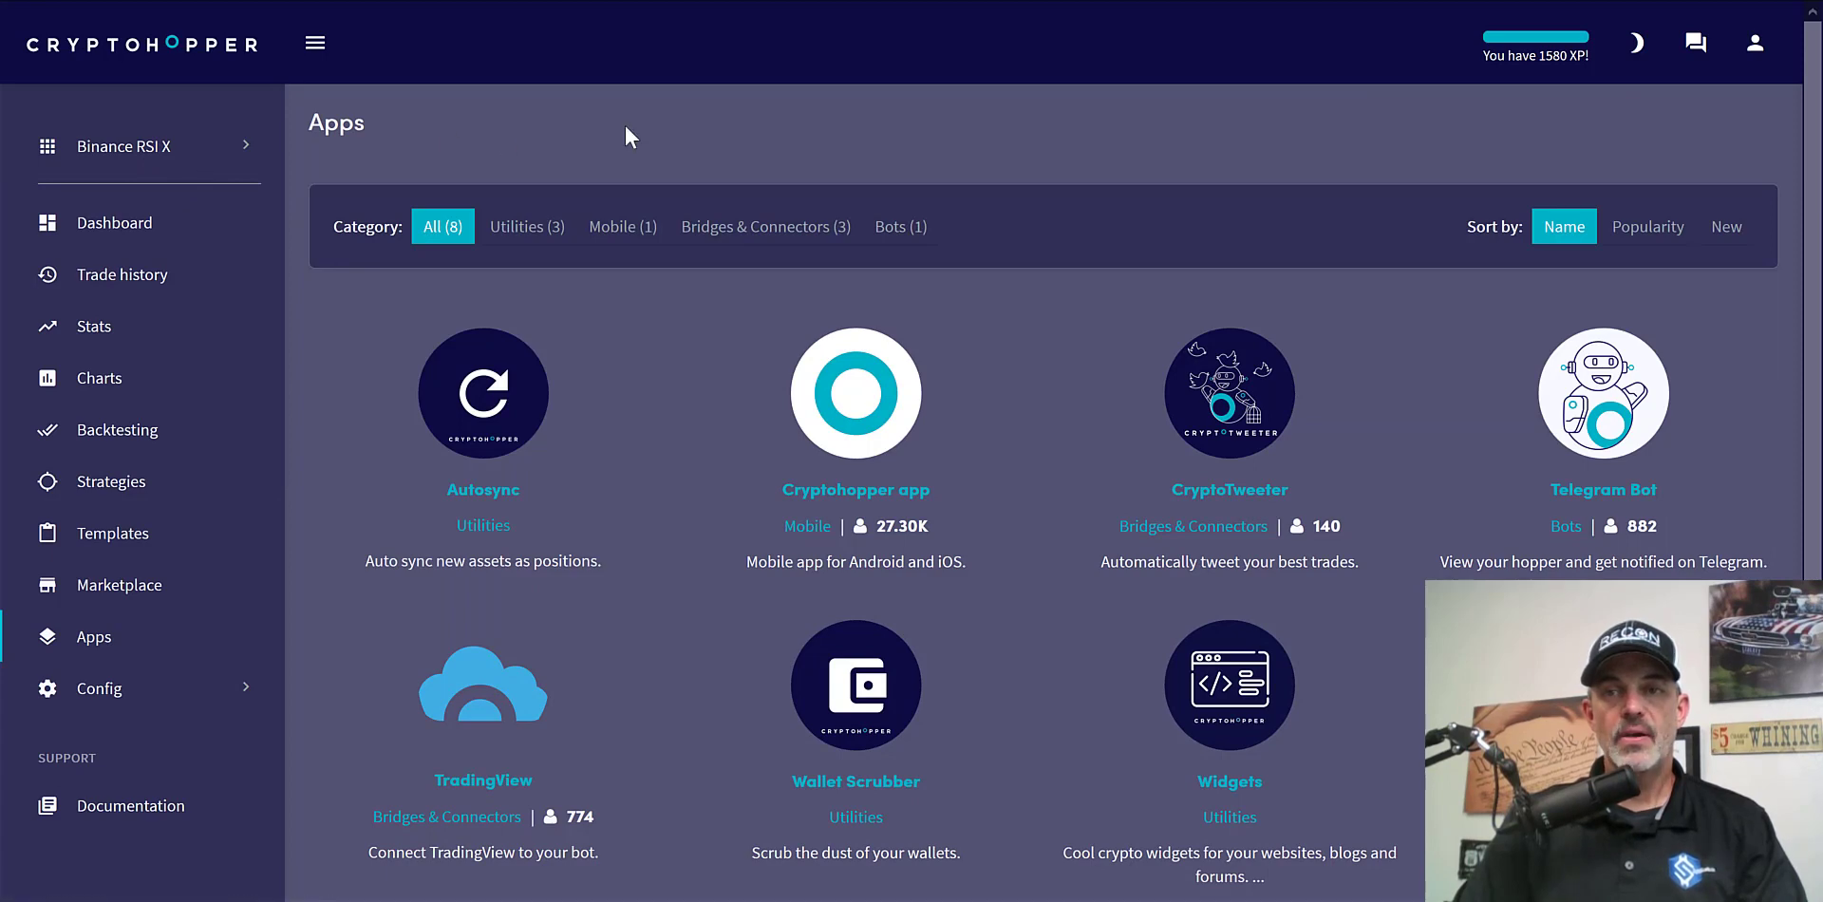
- Open Cryptohopper's TradingView app details and select its personal webhook URL
click(477, 720)
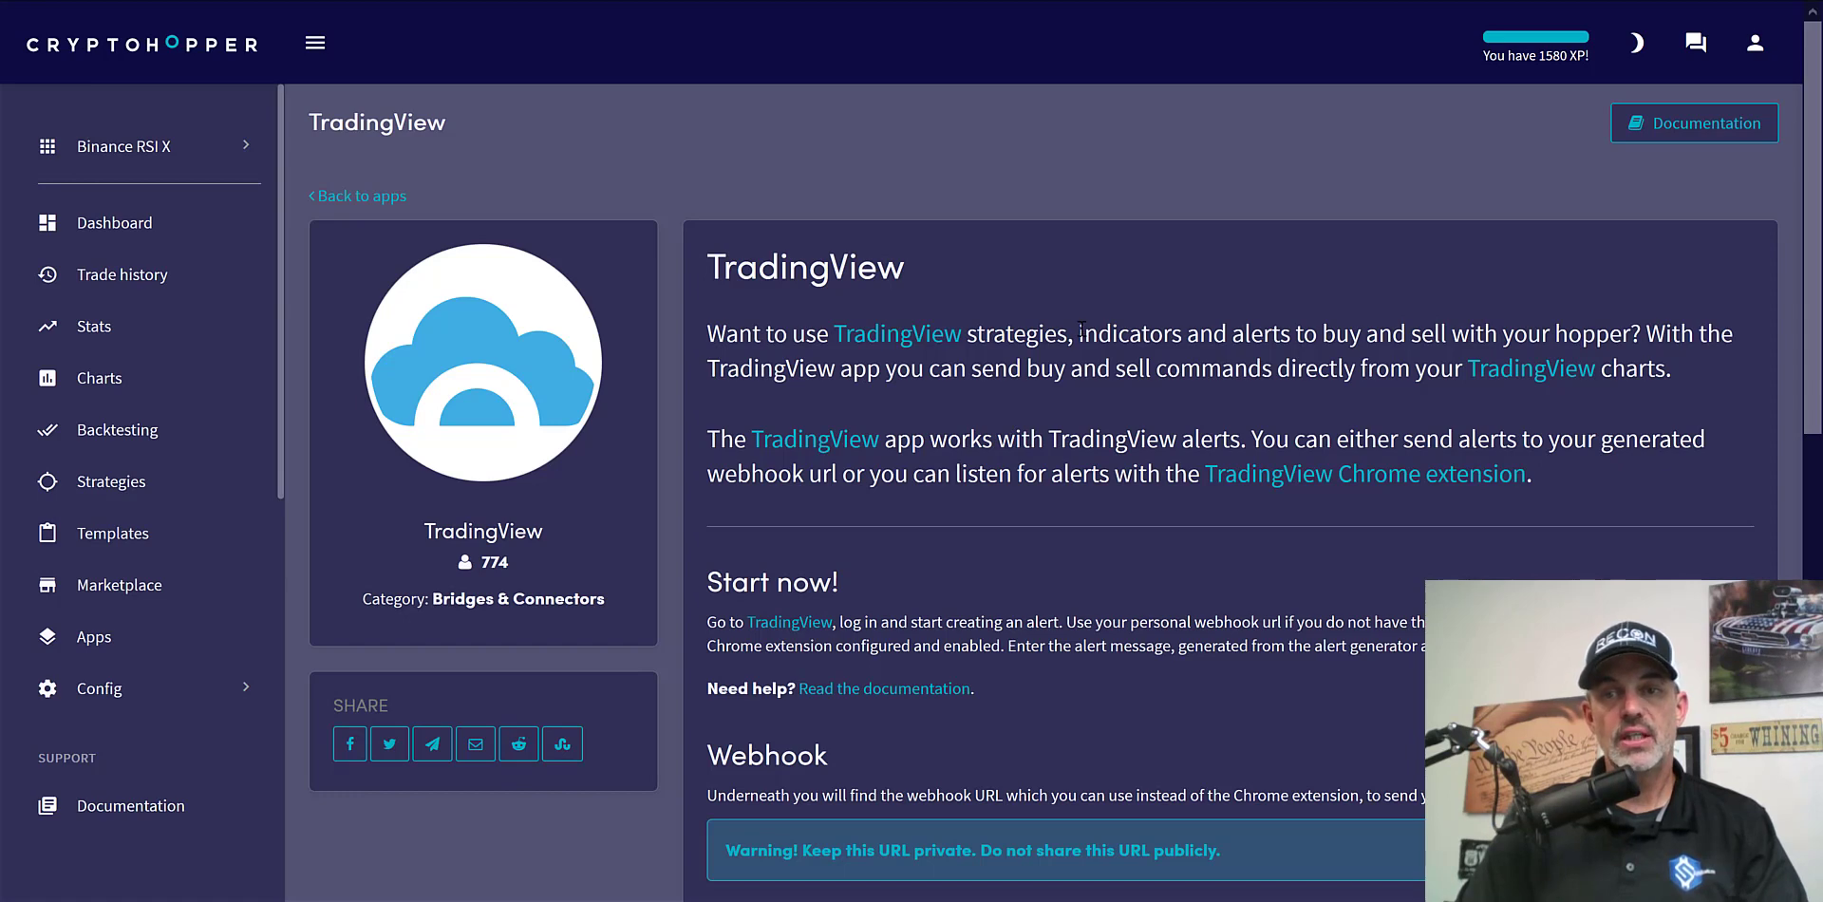
drag(1232, 333, 1491, 334)
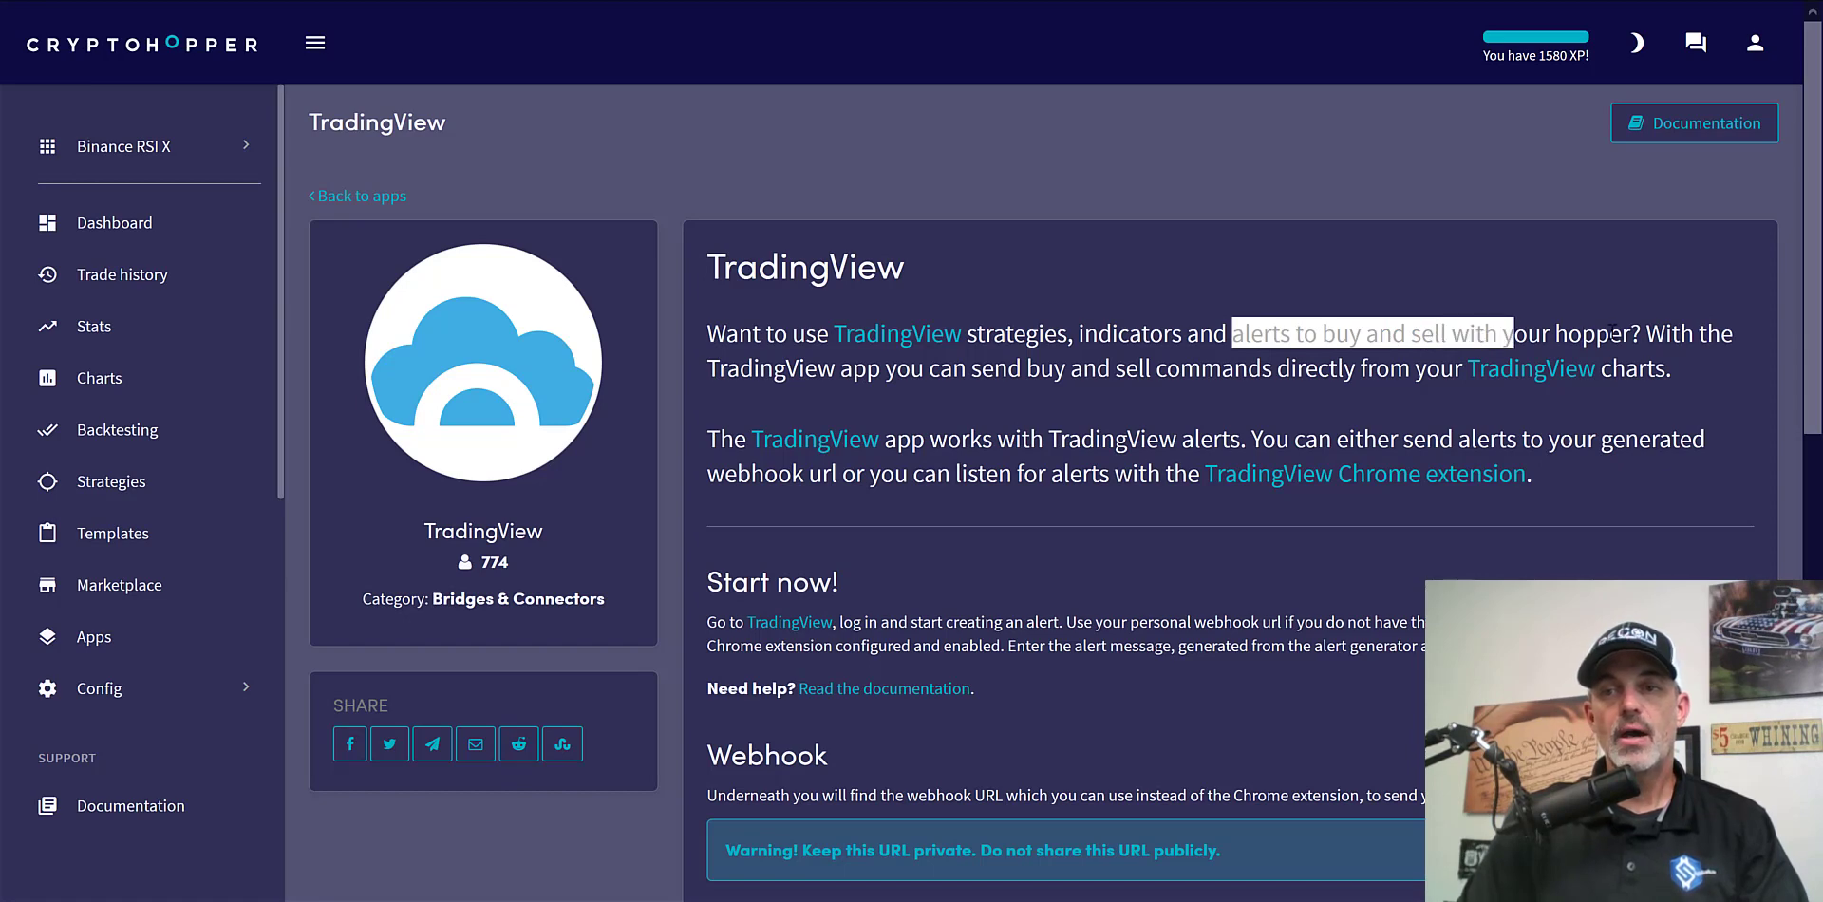
drag(1491, 334, 1621, 334)
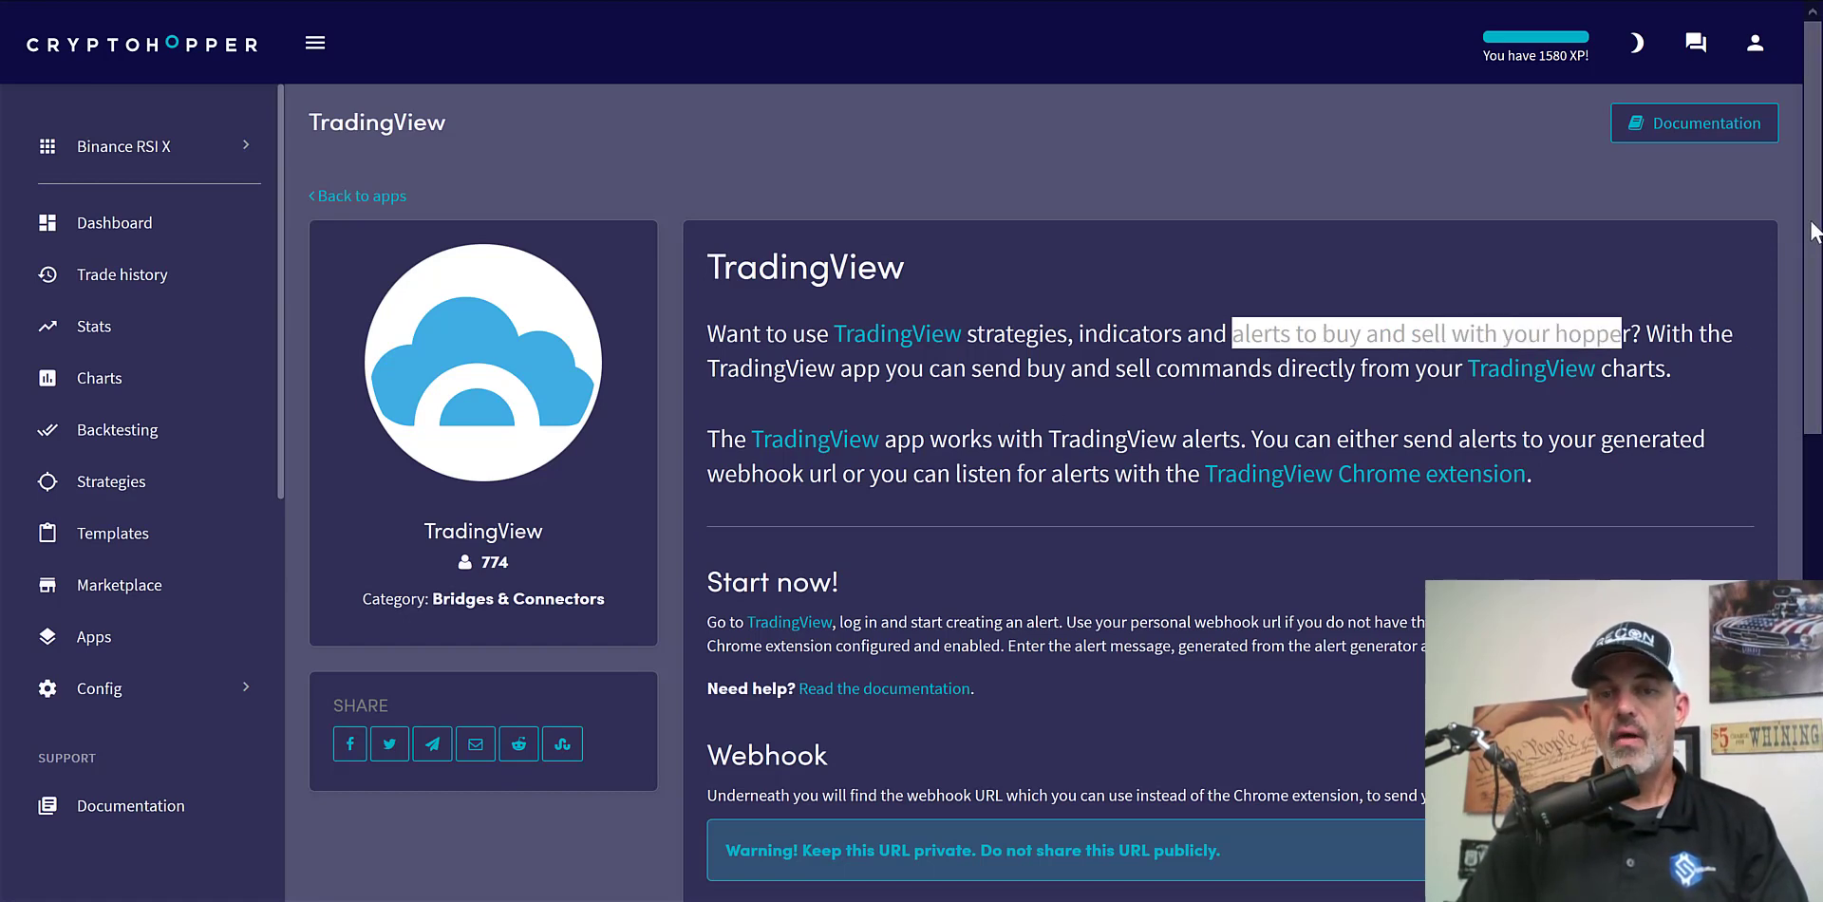
scroll(847, 414, down, 4)
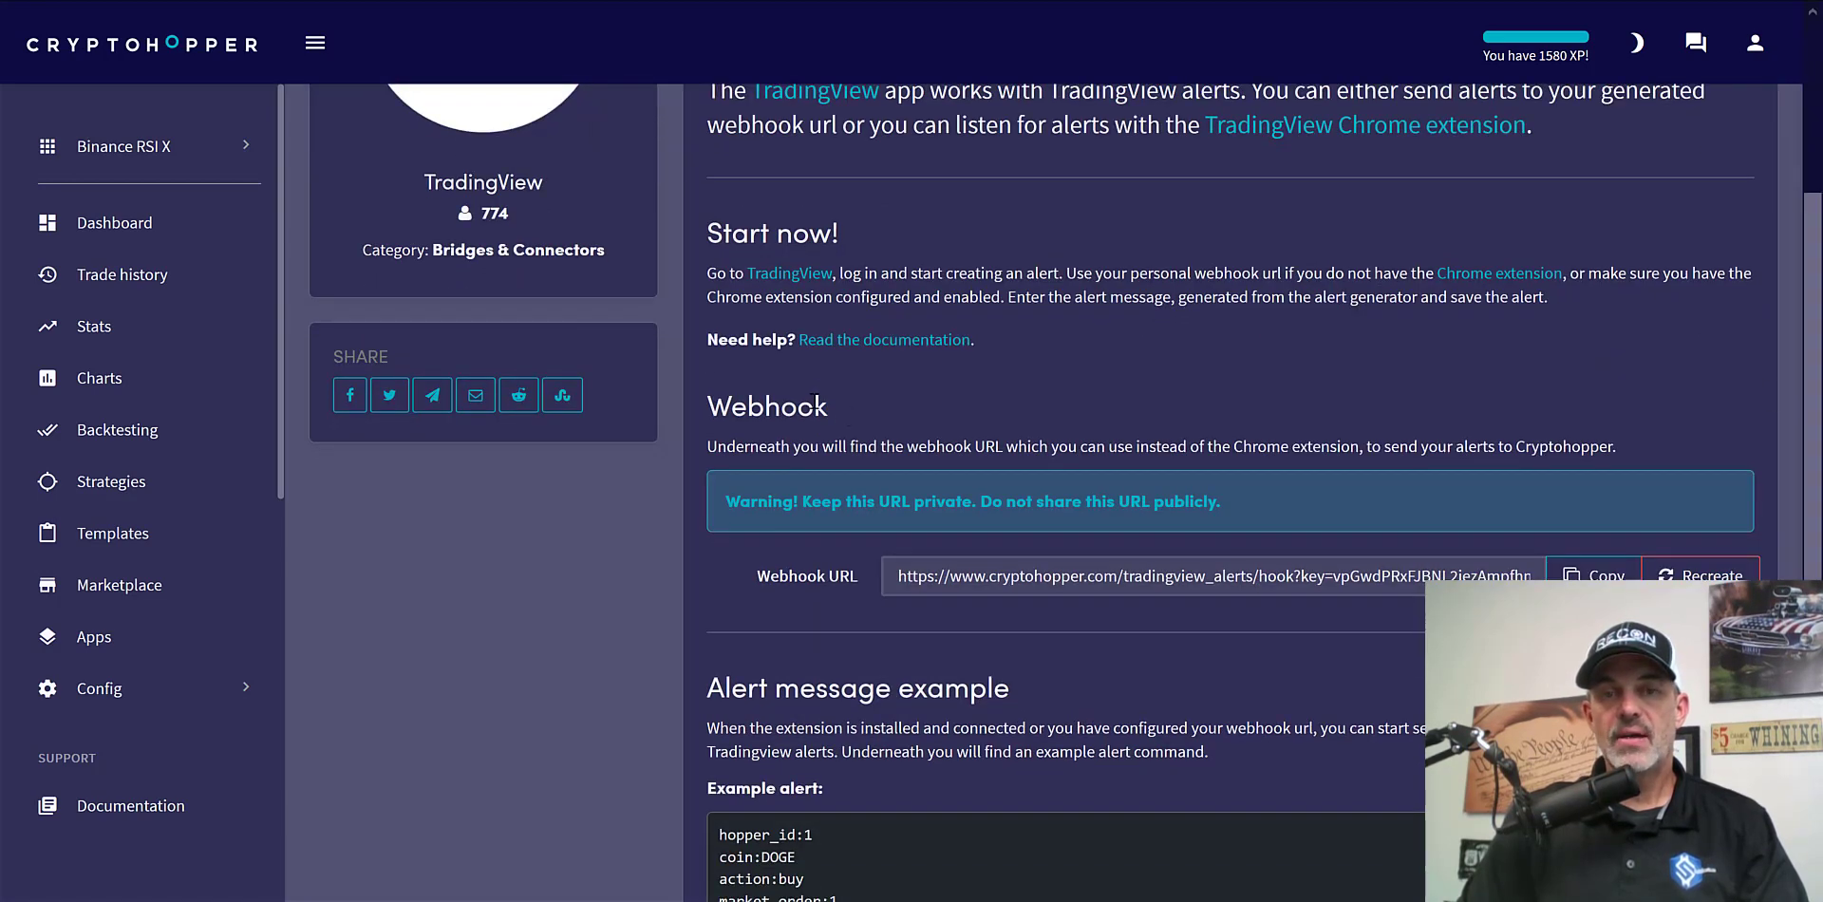
drag(826, 406, 708, 393)
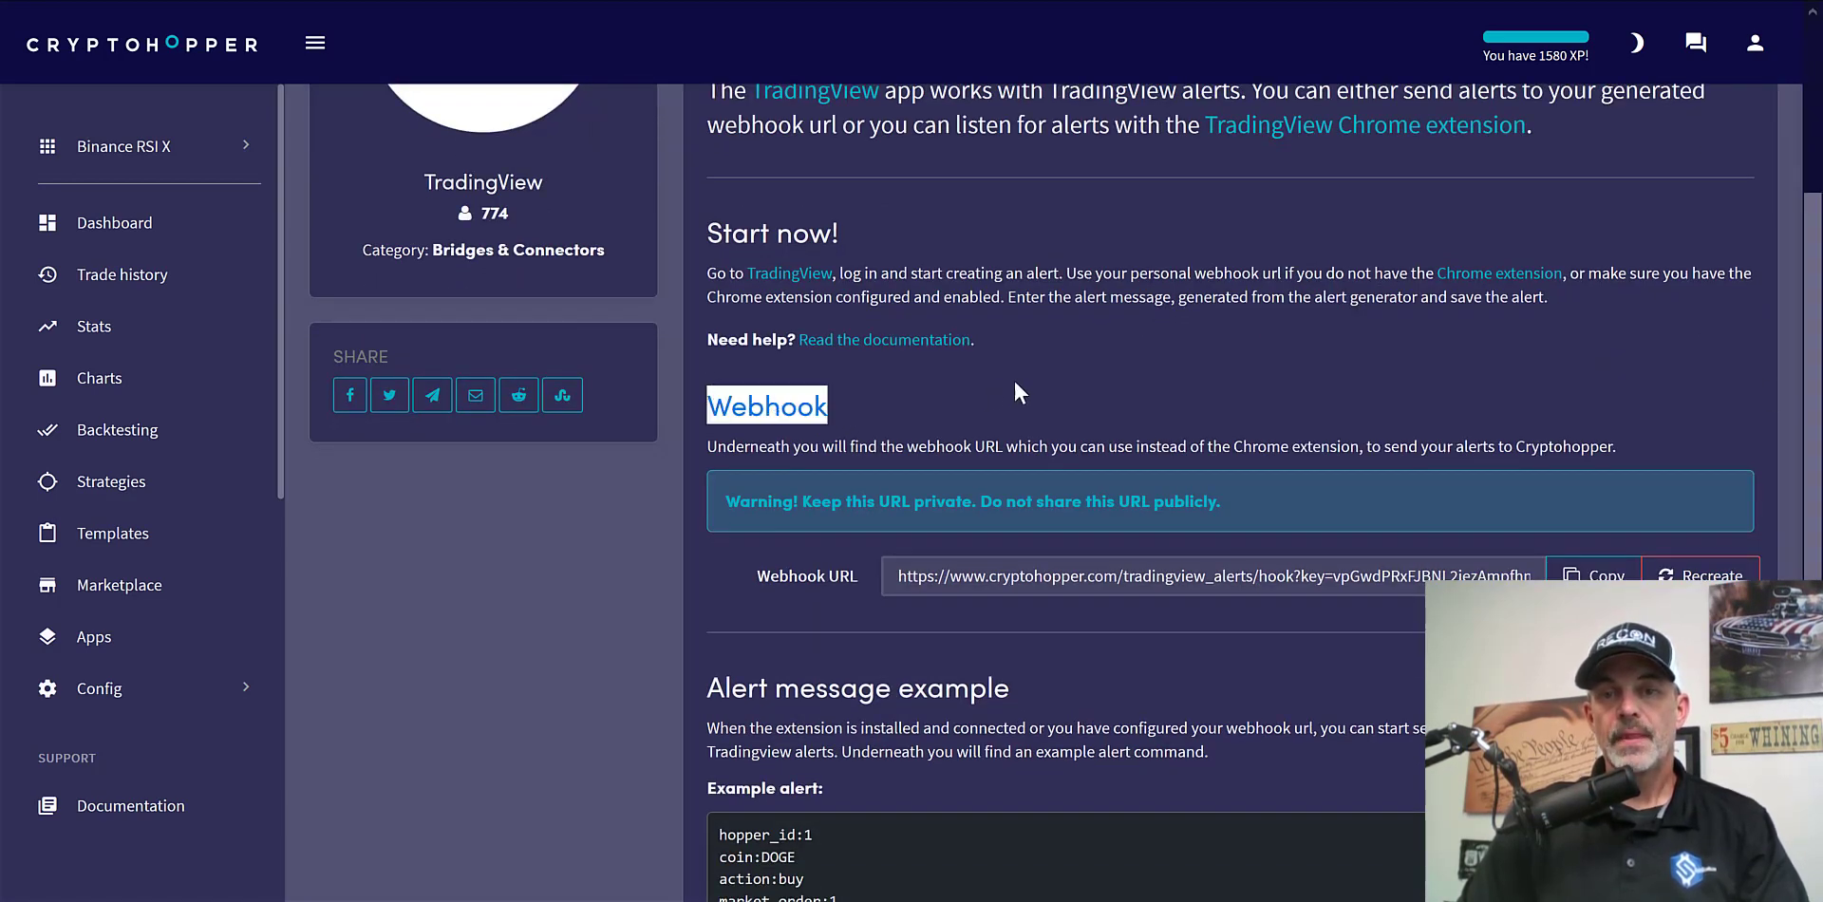
triple_click(1495, 573)
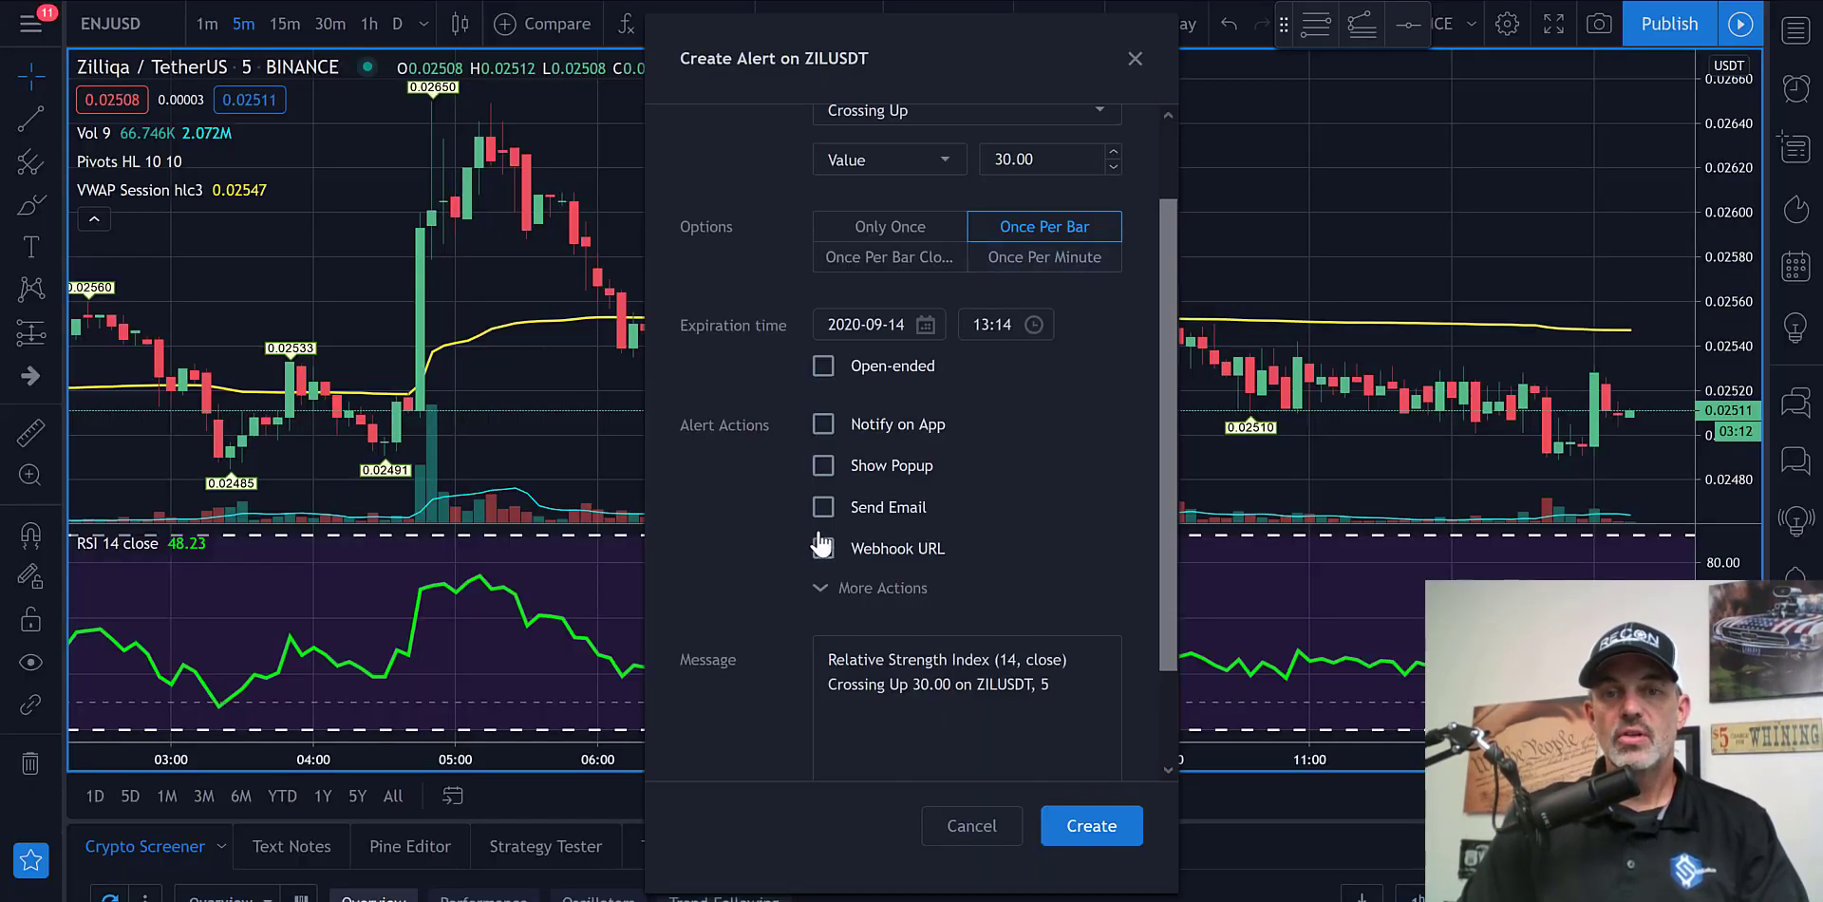
- Re-enable the Webhook URL option and paste in the Cryptohopper webhook URL
click(821, 548)
scroll(822, 551, up, 1)
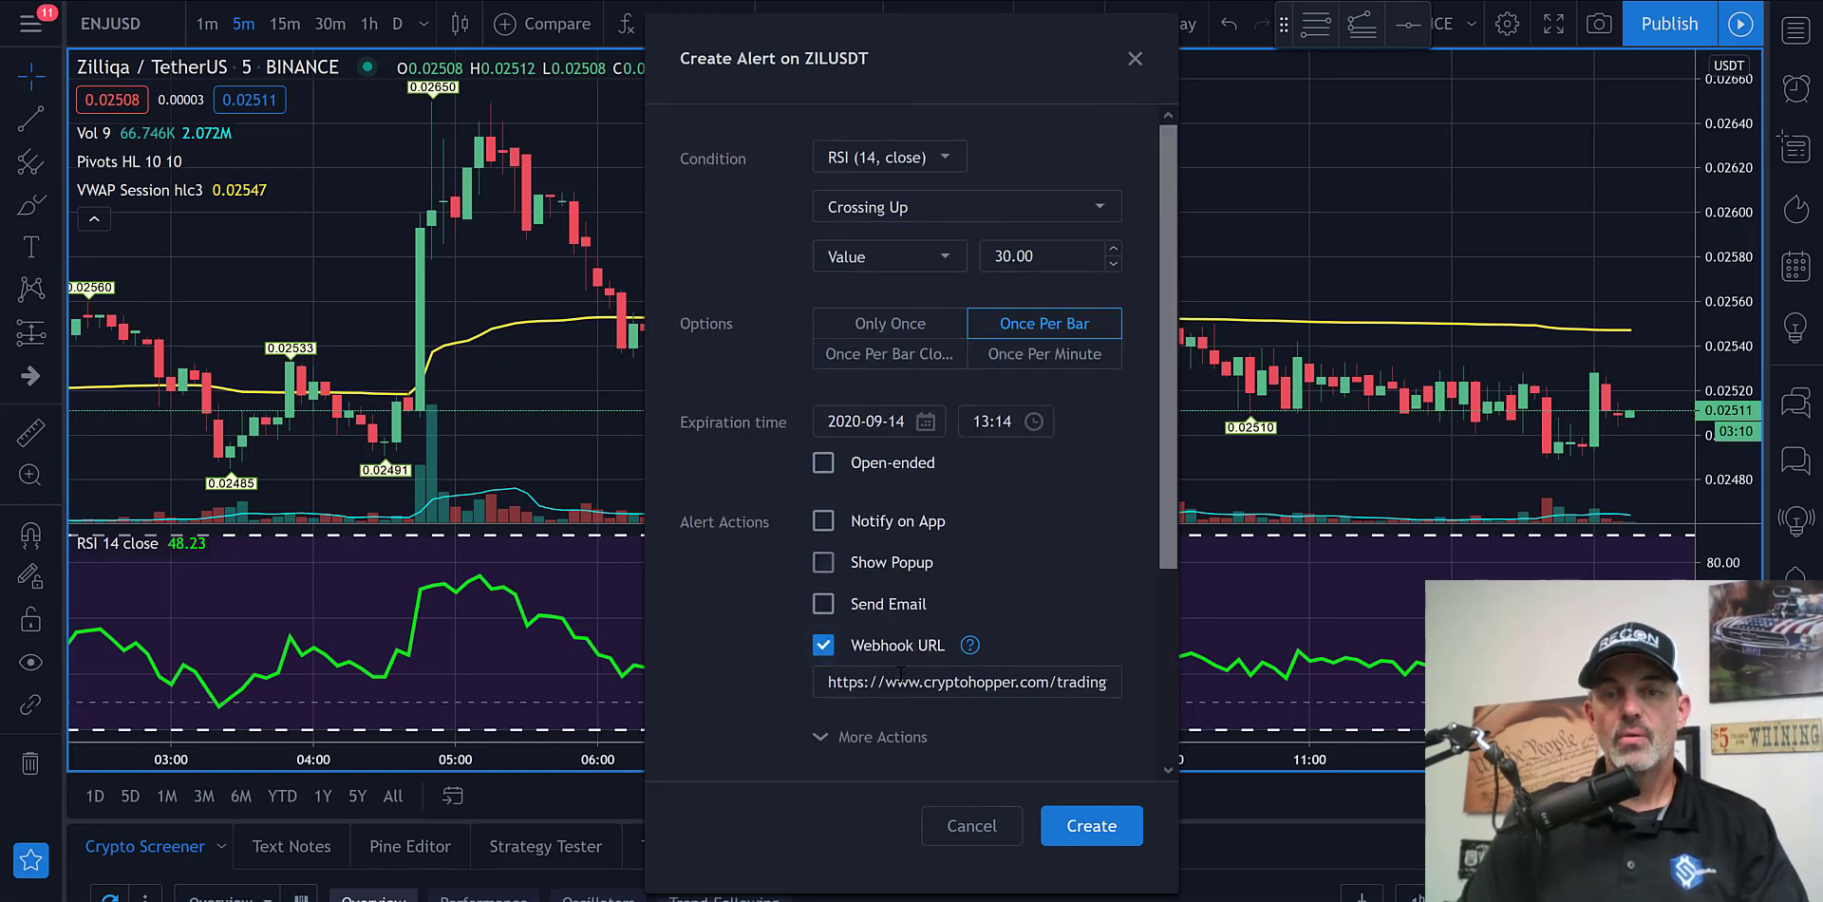
click(829, 682)
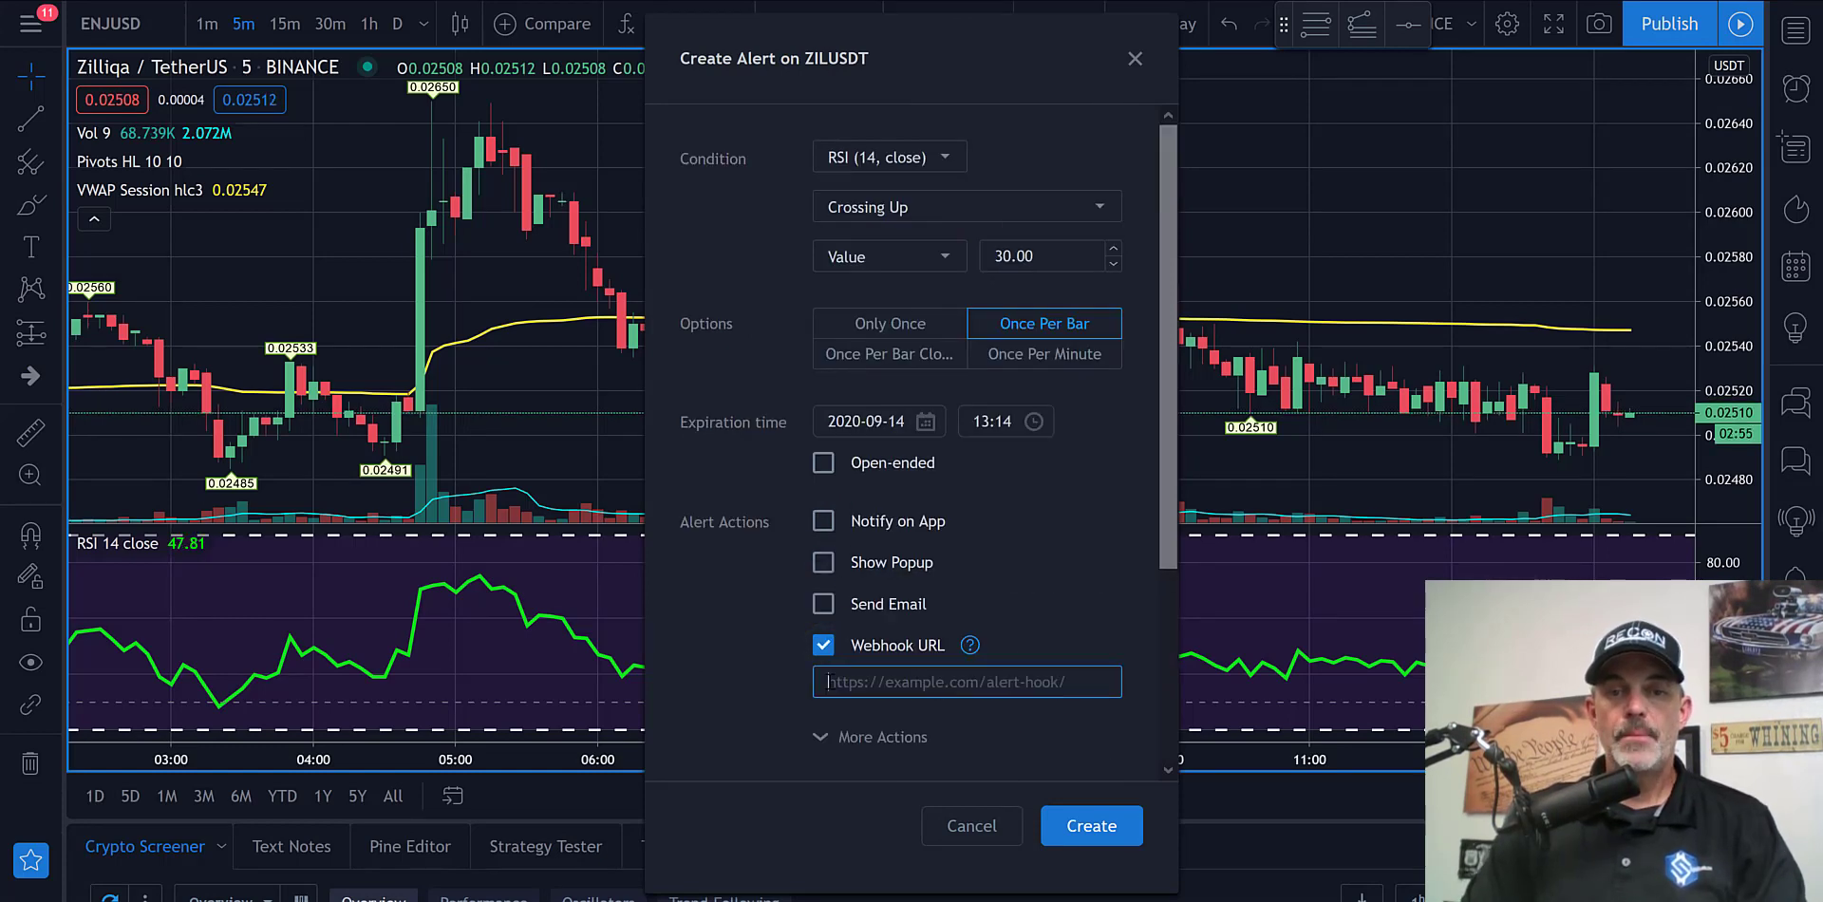
right_click(828, 682)
click(891, 763)
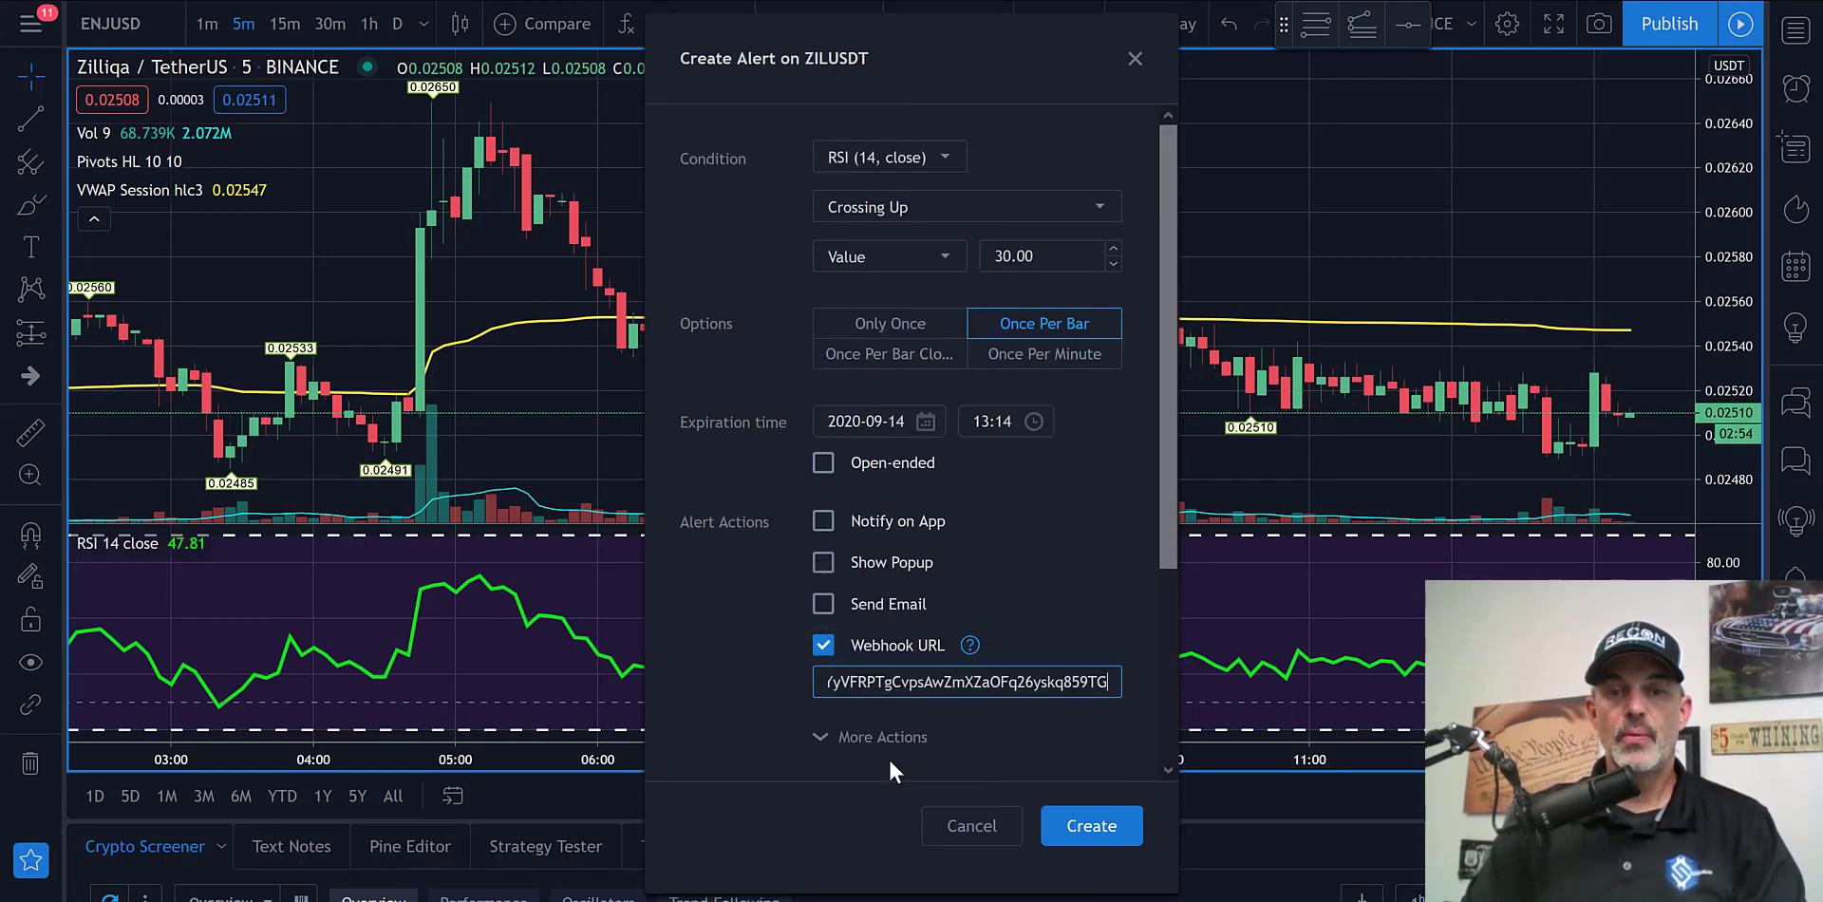
scroll(897, 549, down, 3)
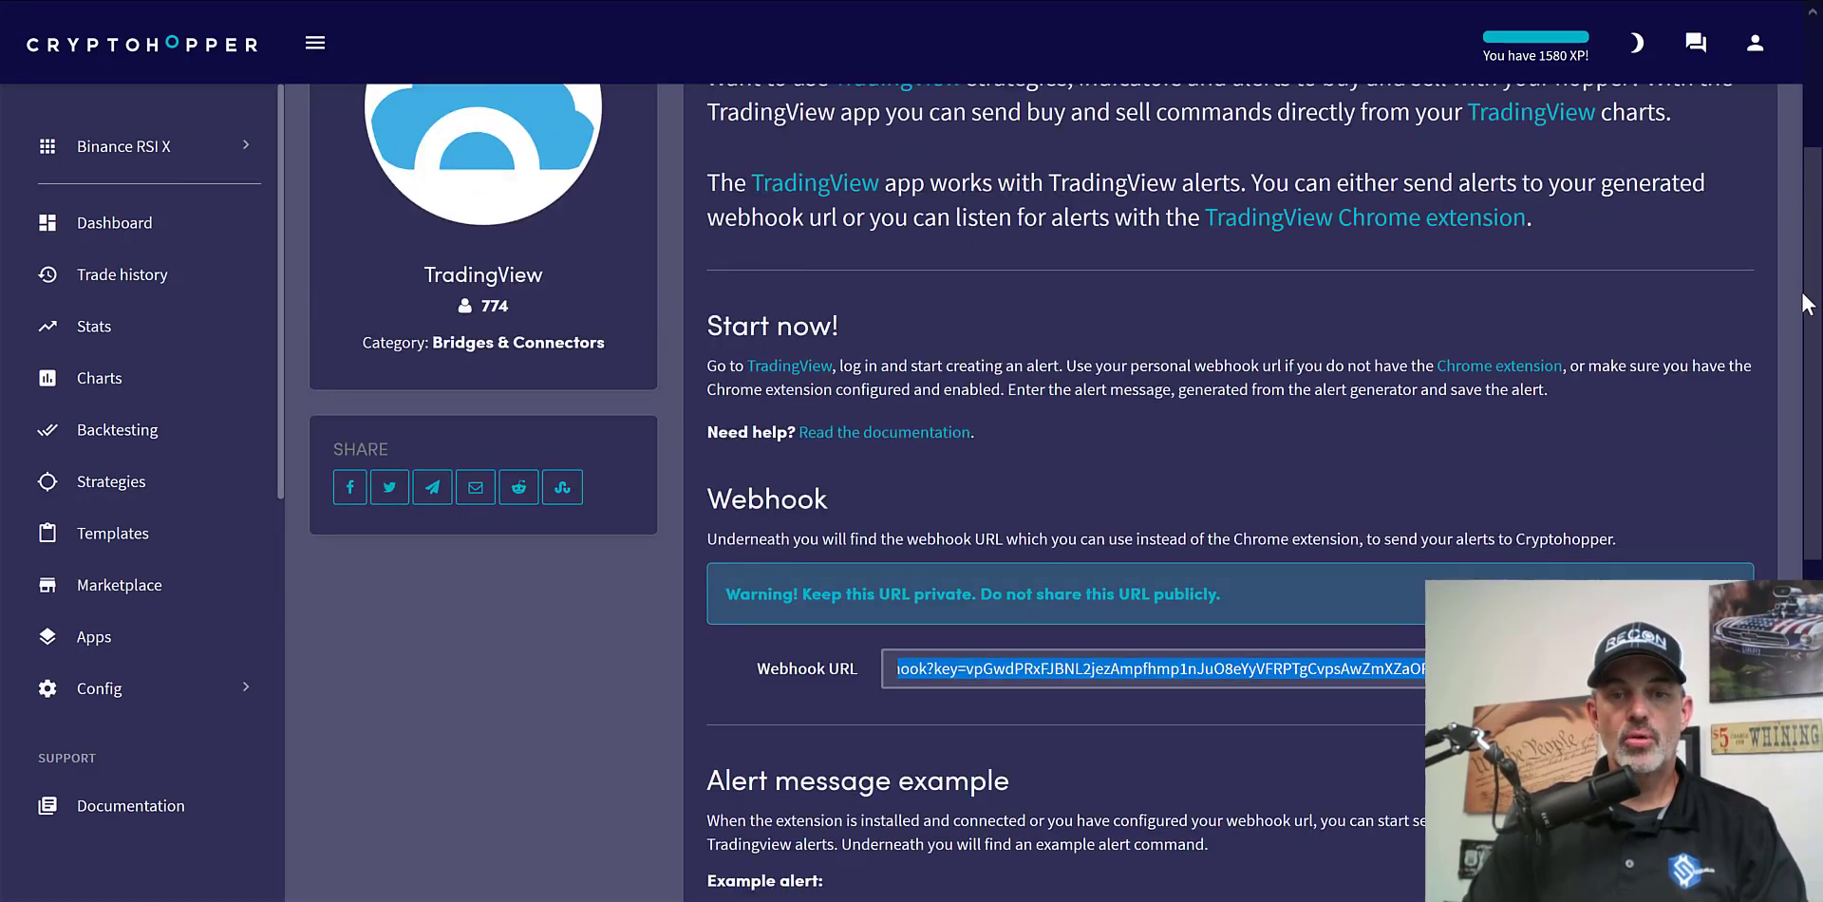
scroll(1804, 304, down, 5)
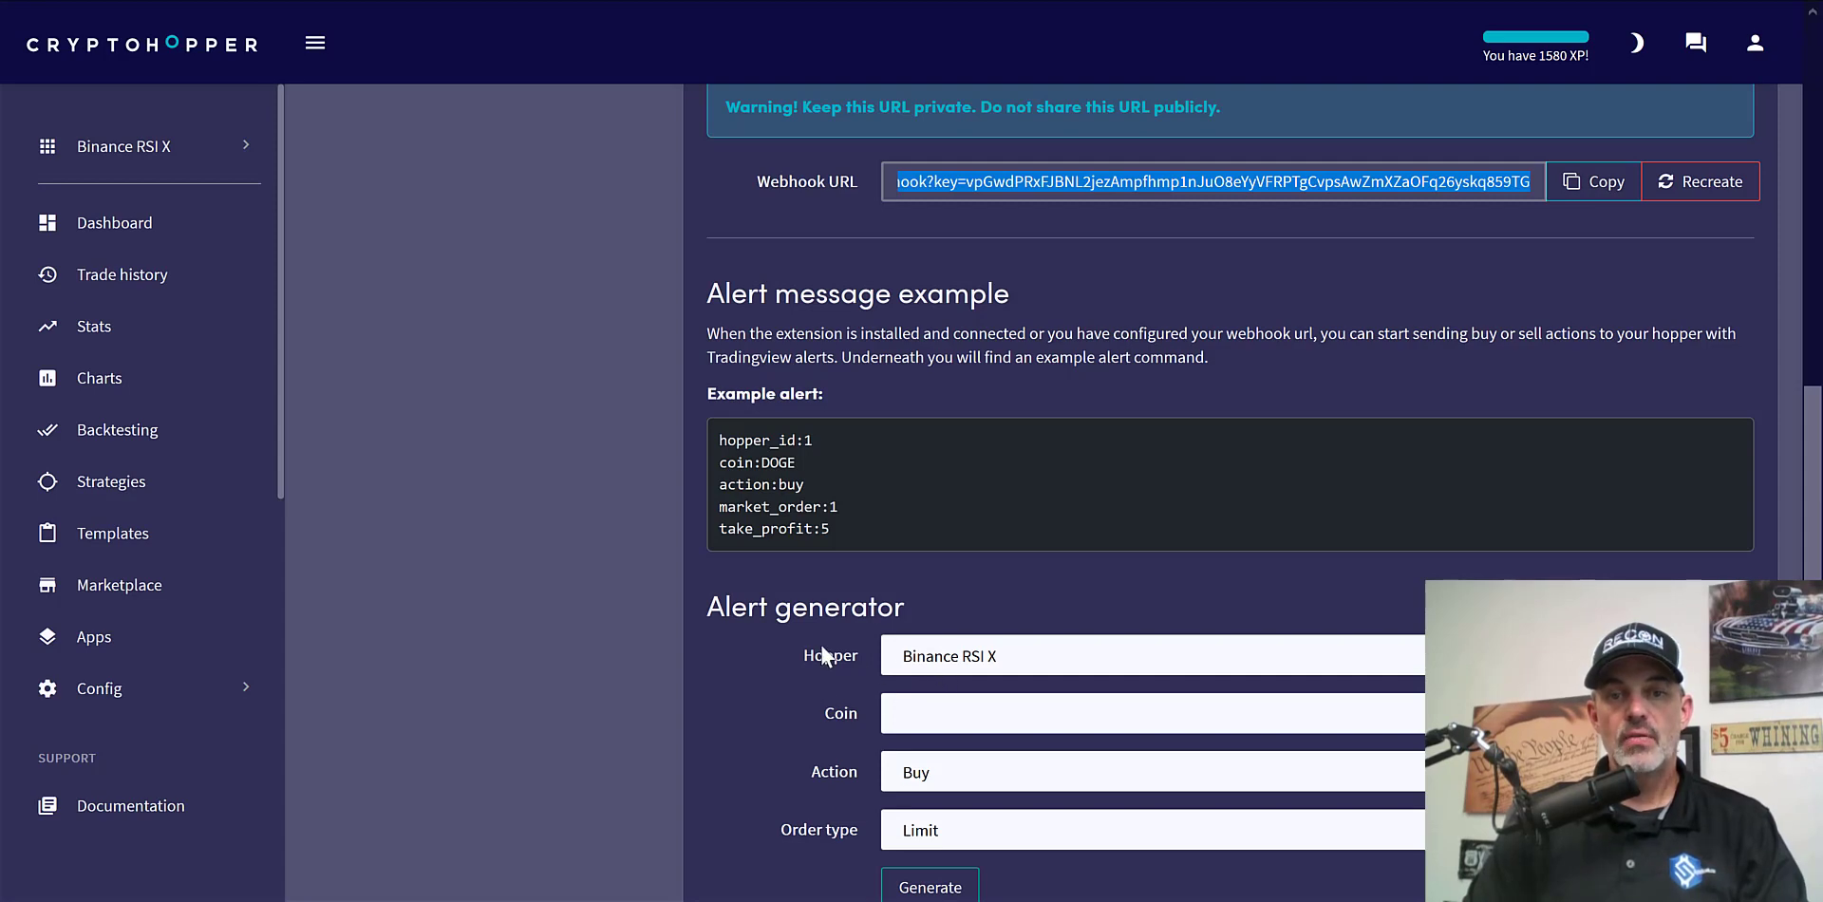
- Generate a ZIL buy alert with Market order type and copy the alert text
click(984, 712)
text(ZIL)
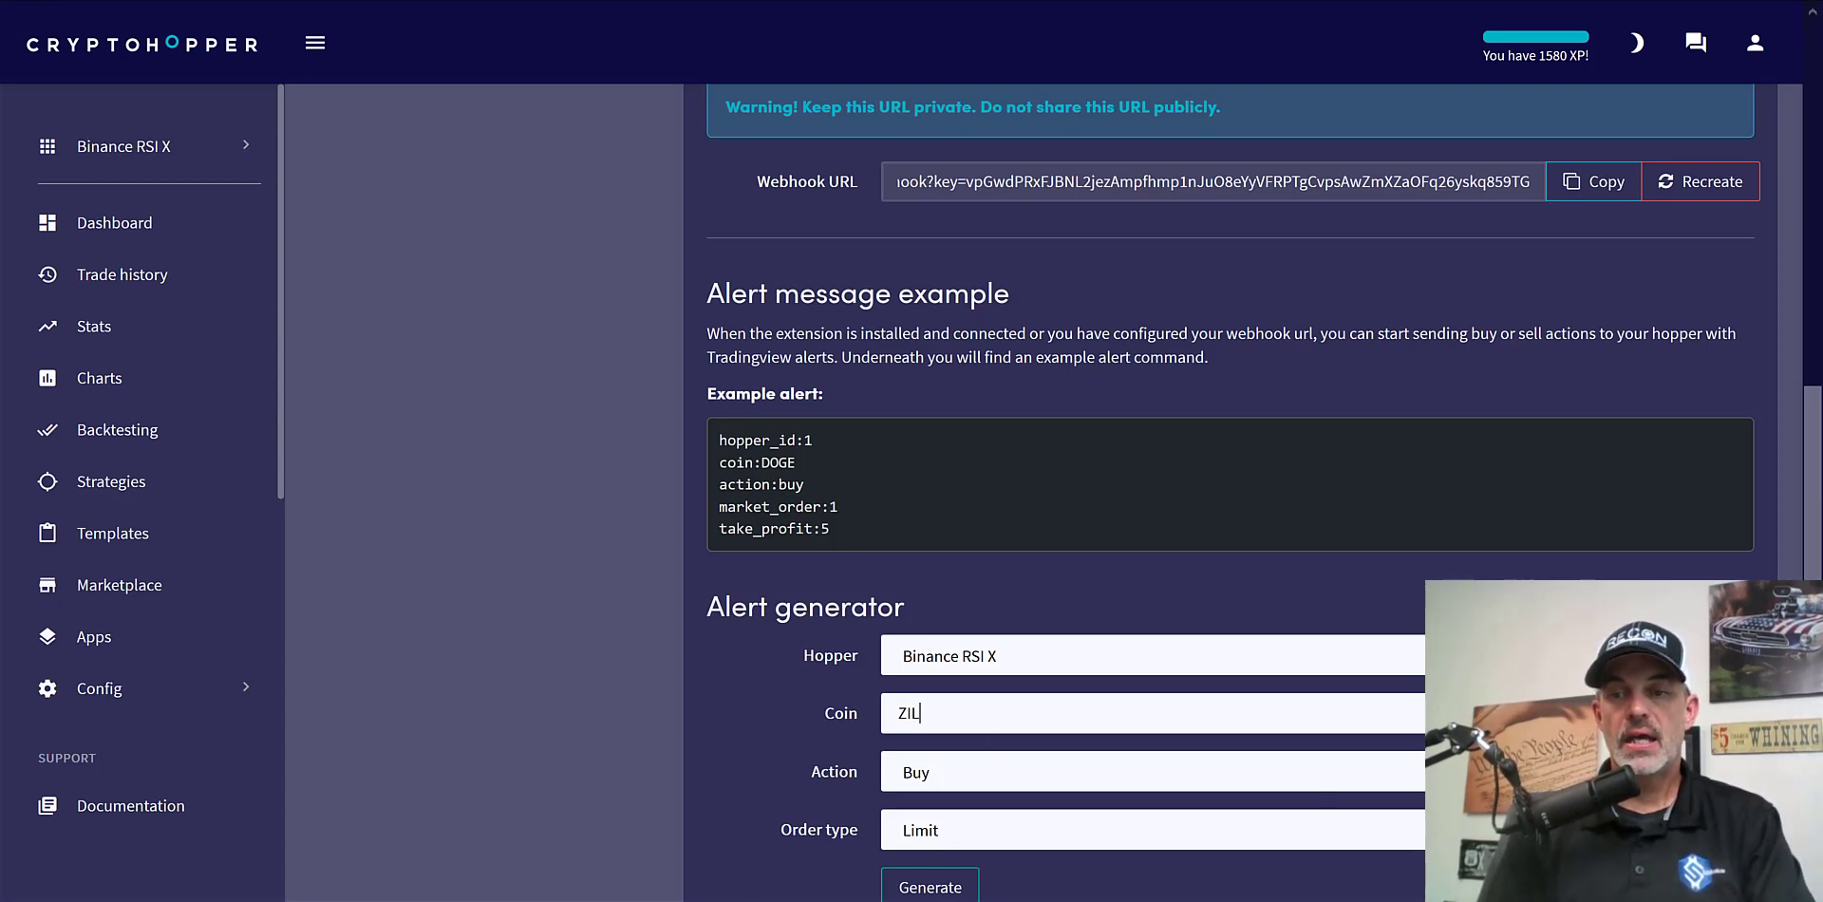
scroll(1235, 494, down, 2)
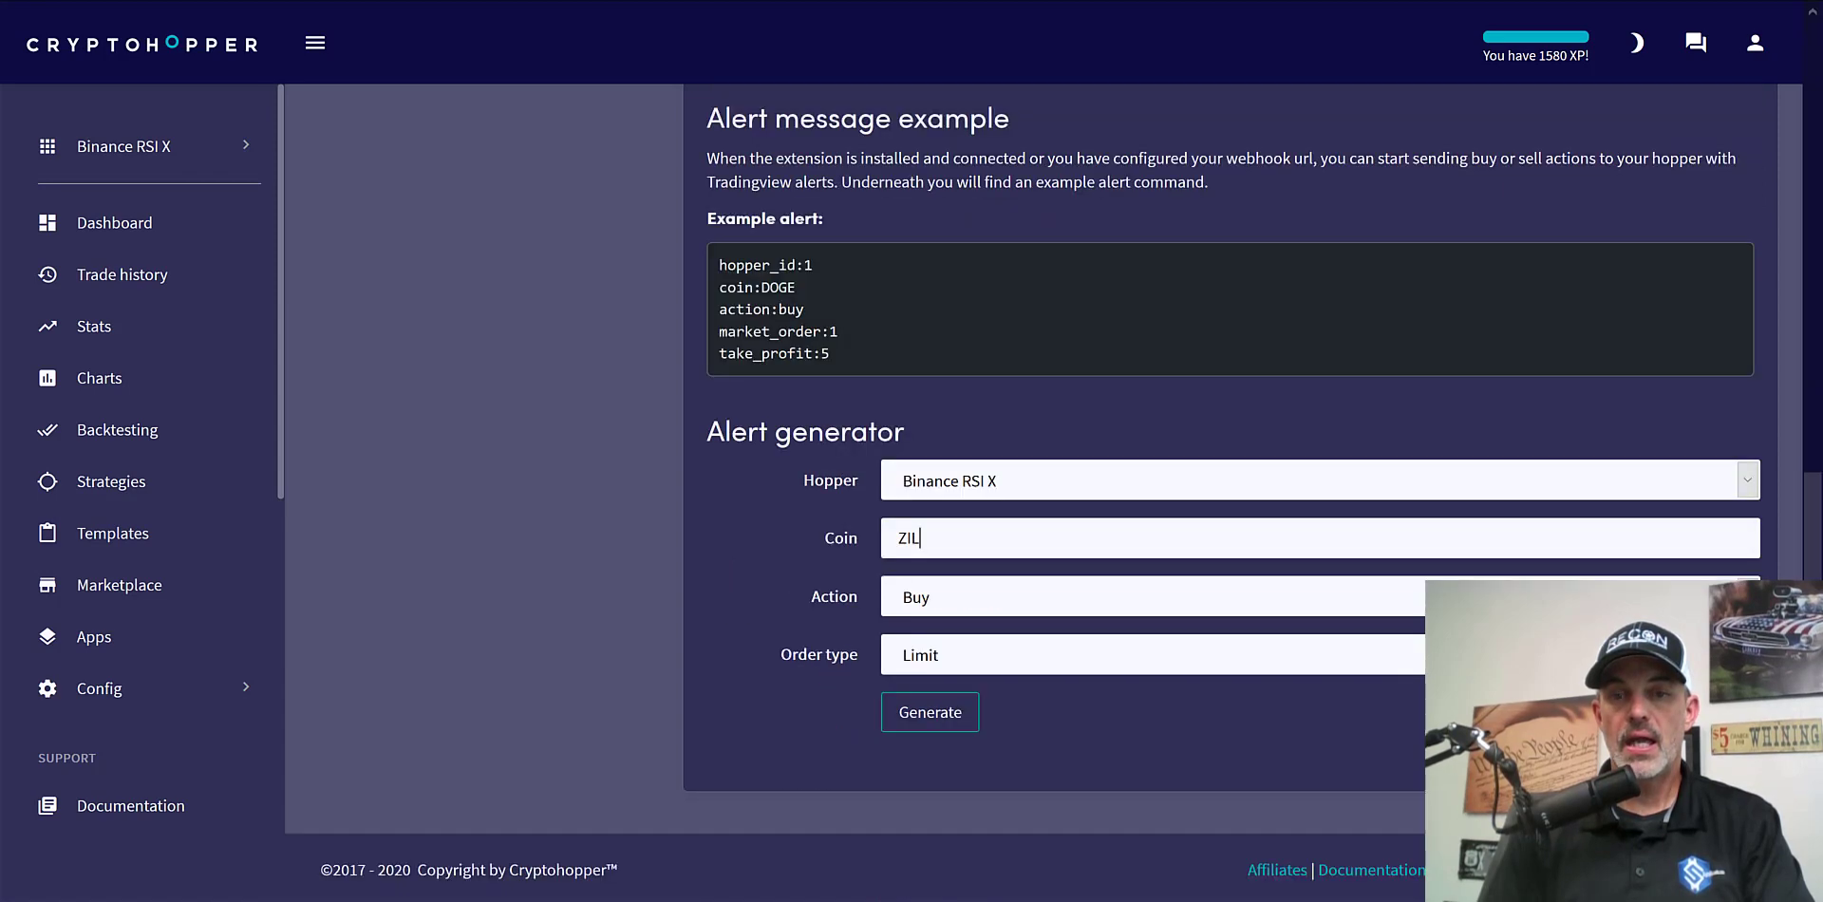
click(1329, 655)
click(1344, 718)
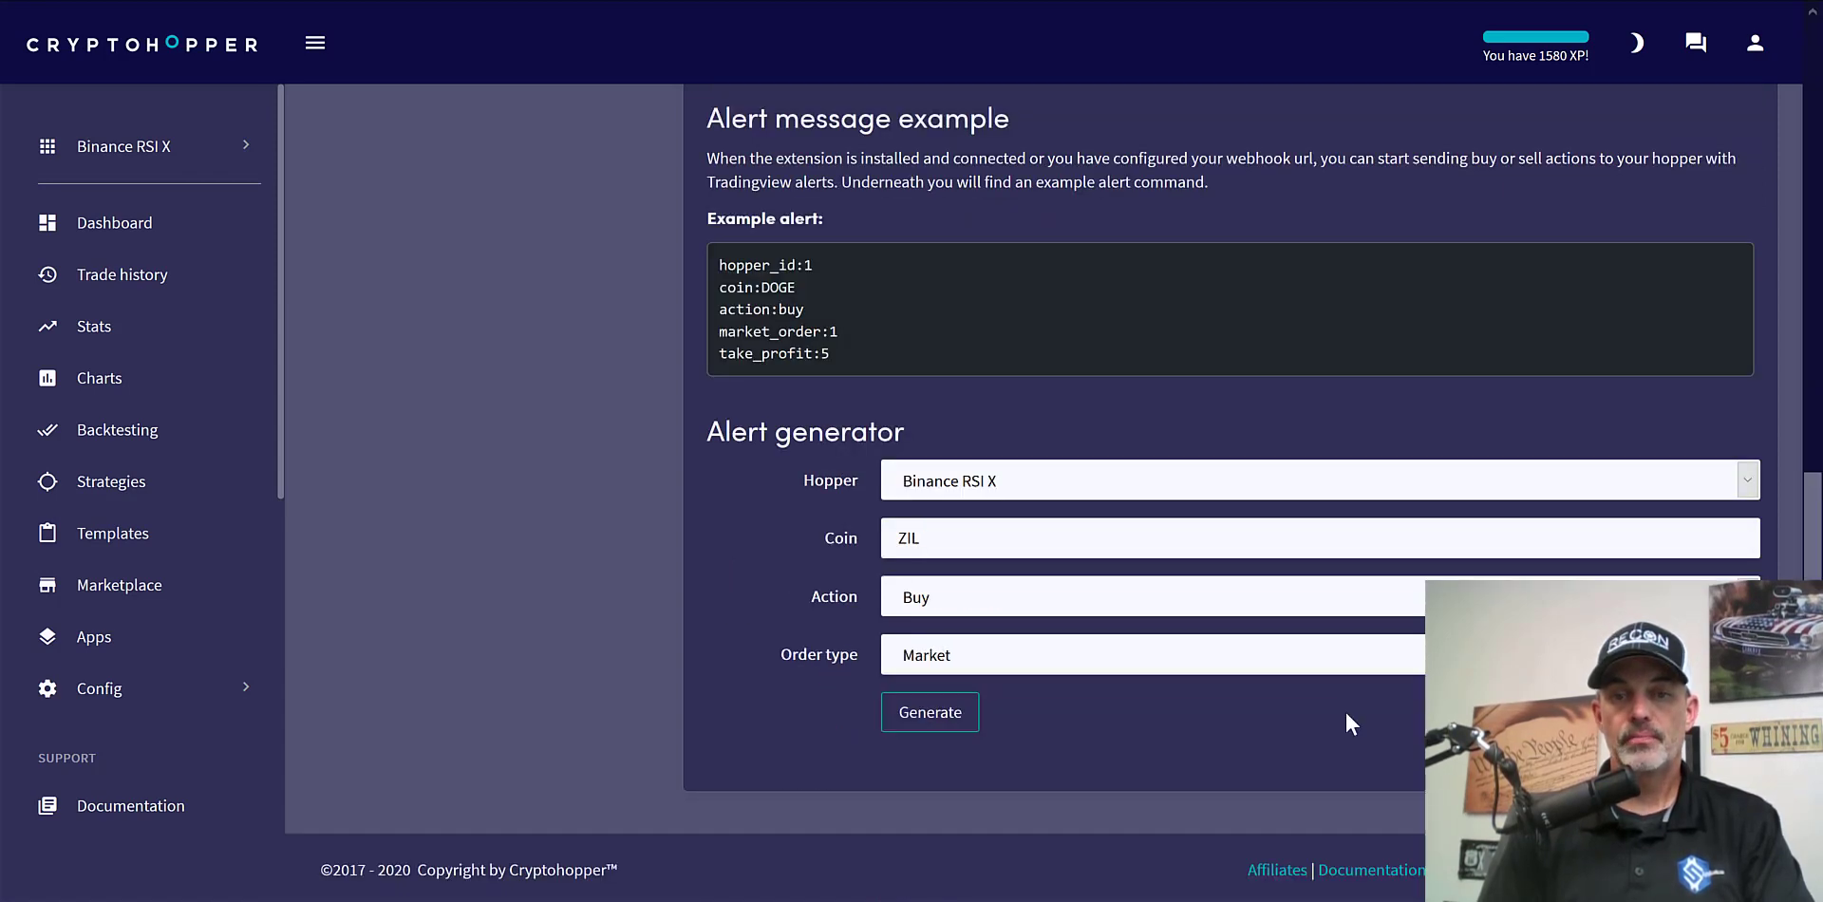
click(954, 713)
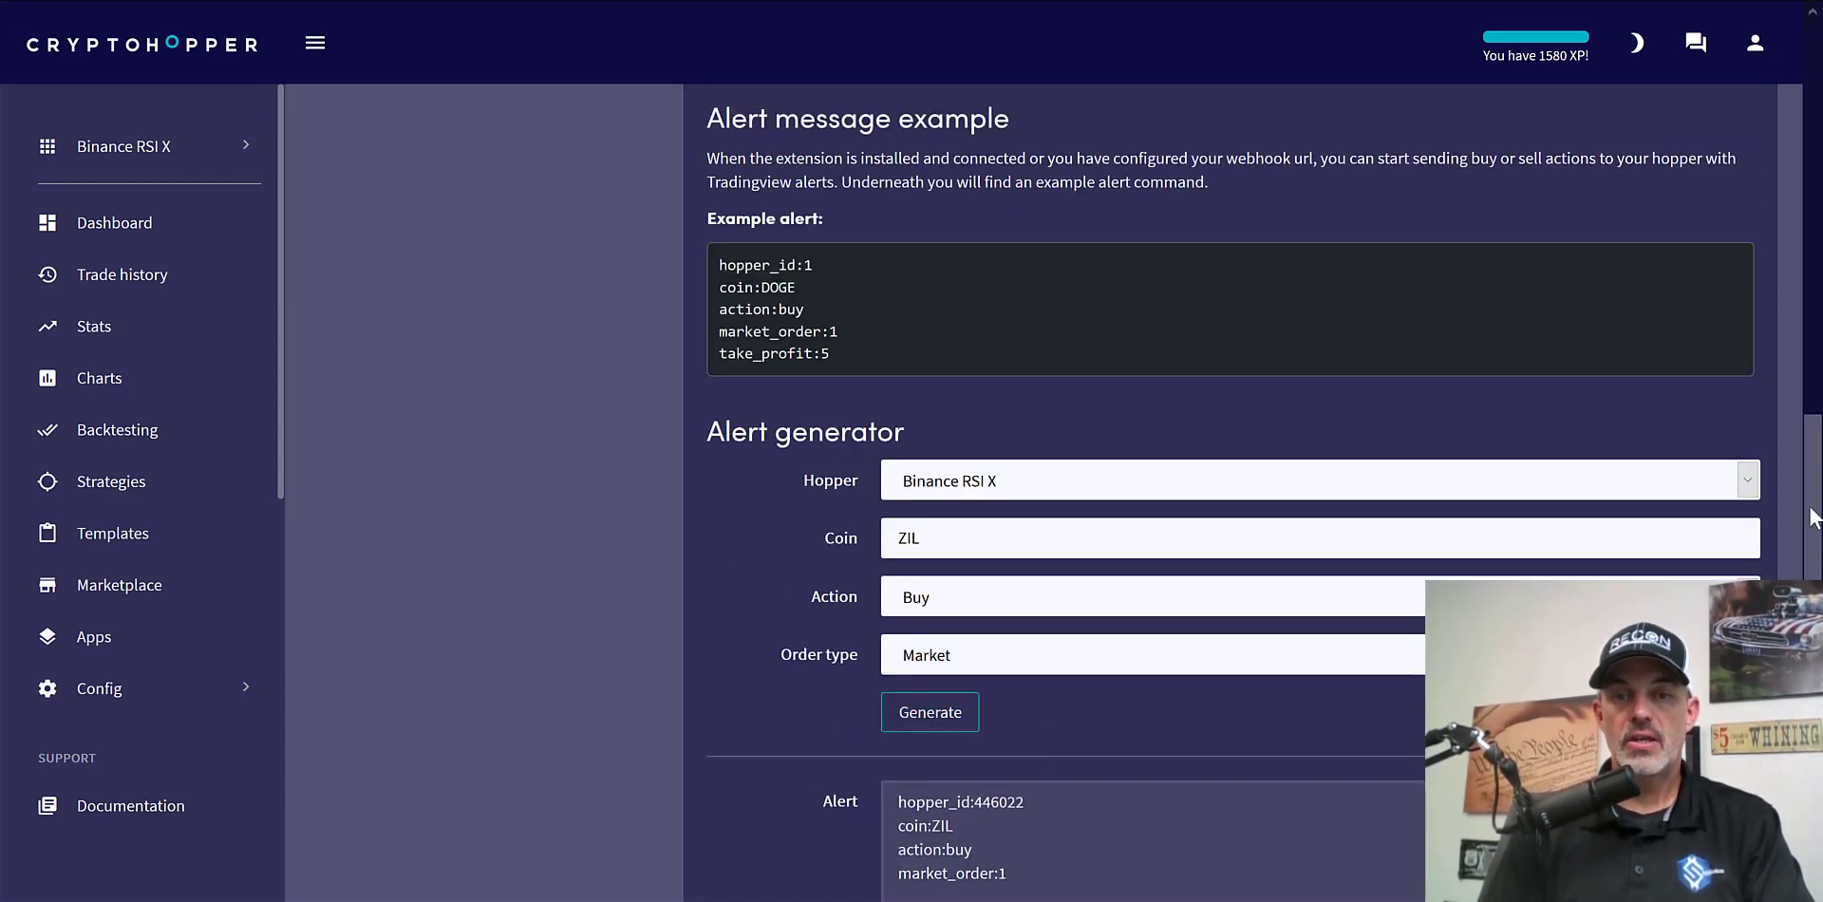
scroll(1811, 528, down, 3)
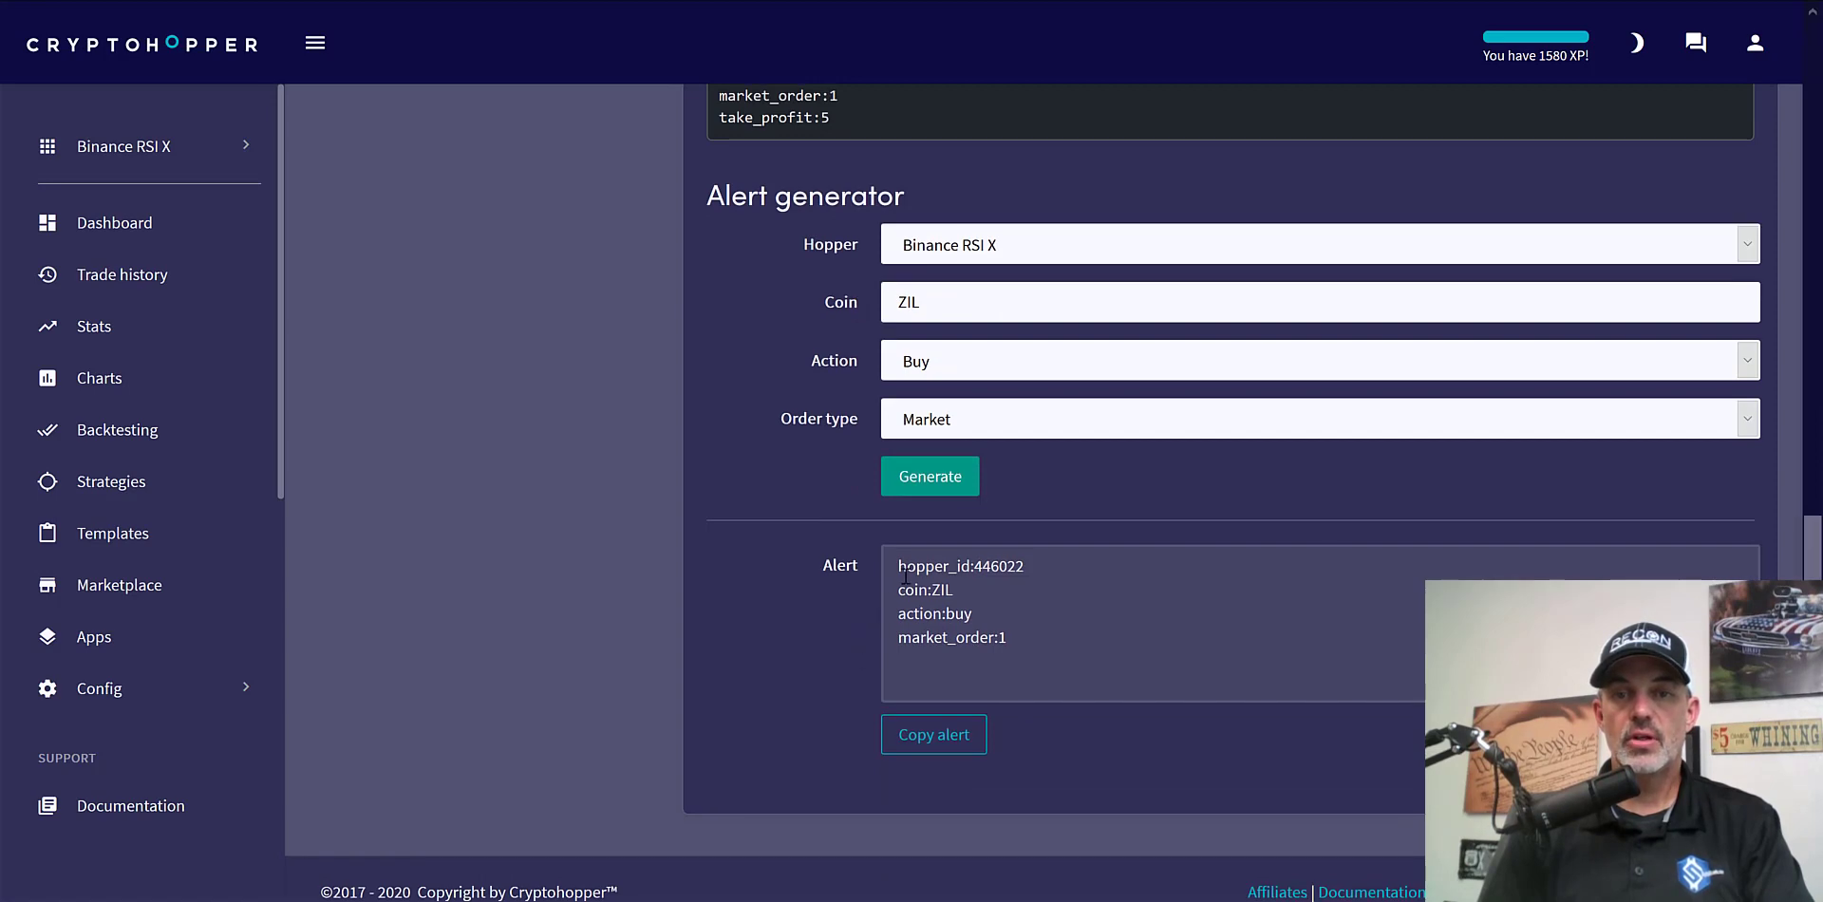
mouse_move(906, 572)
mouse_down()
mouse_move(1054, 570)
mouse_move(893, 596)
mouse_move(973, 616)
mouse_move(889, 644)
mouse_up()
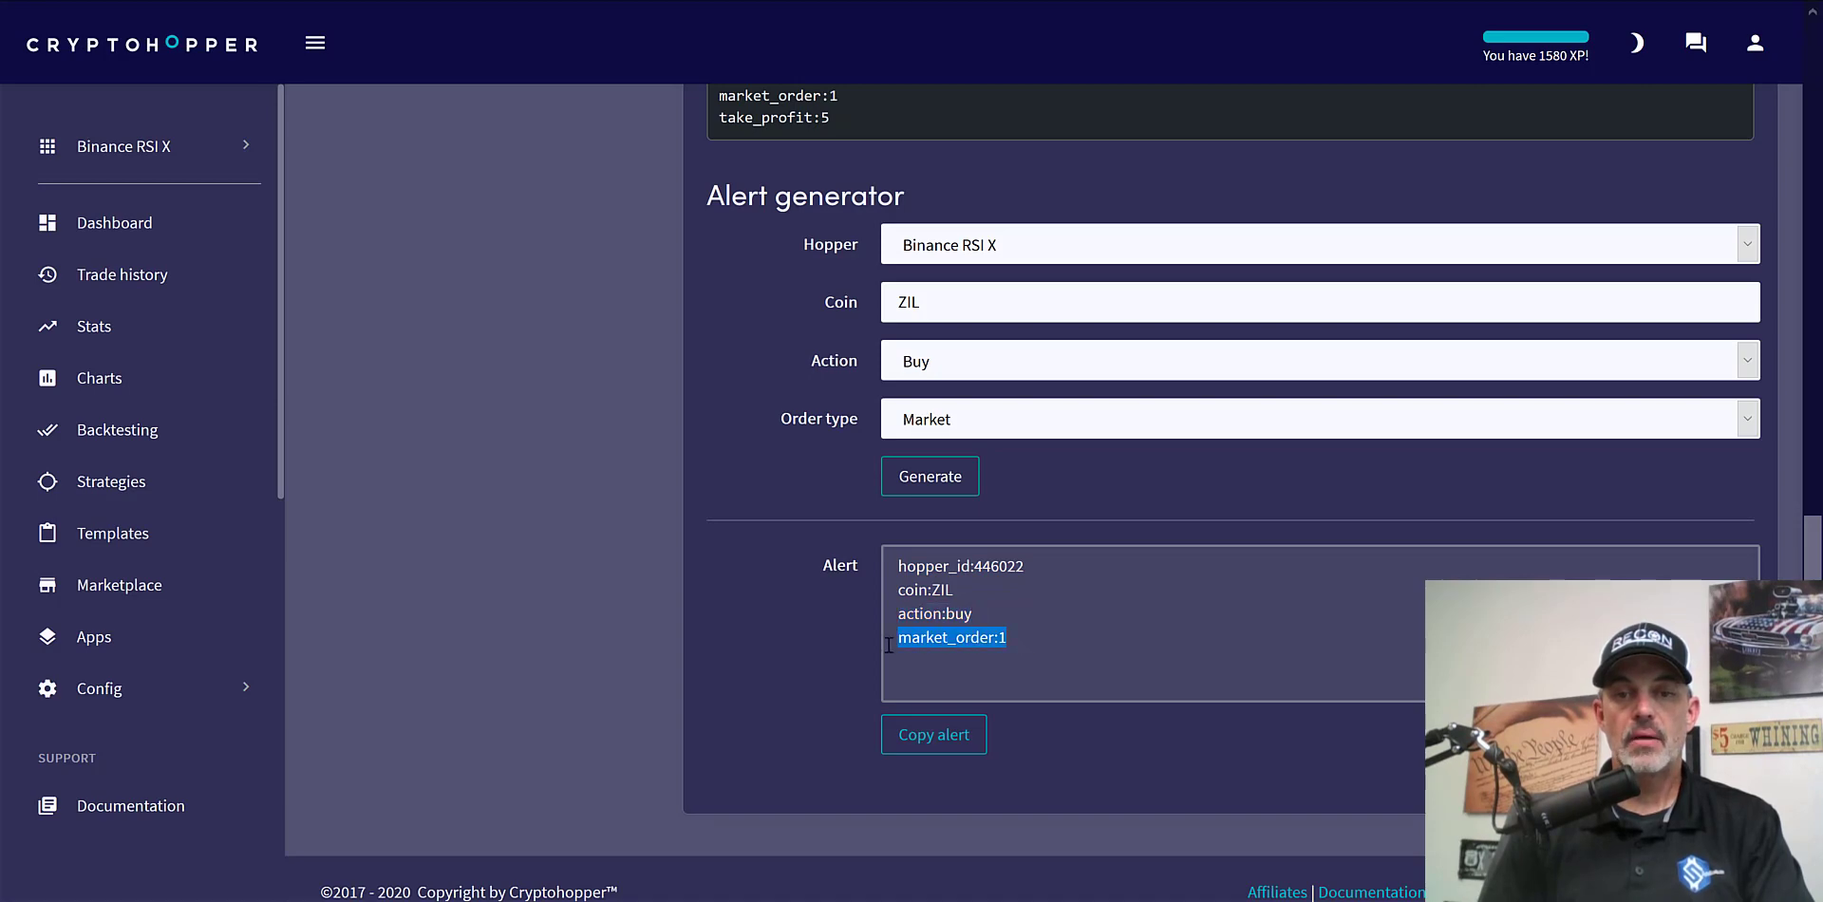
click(959, 743)
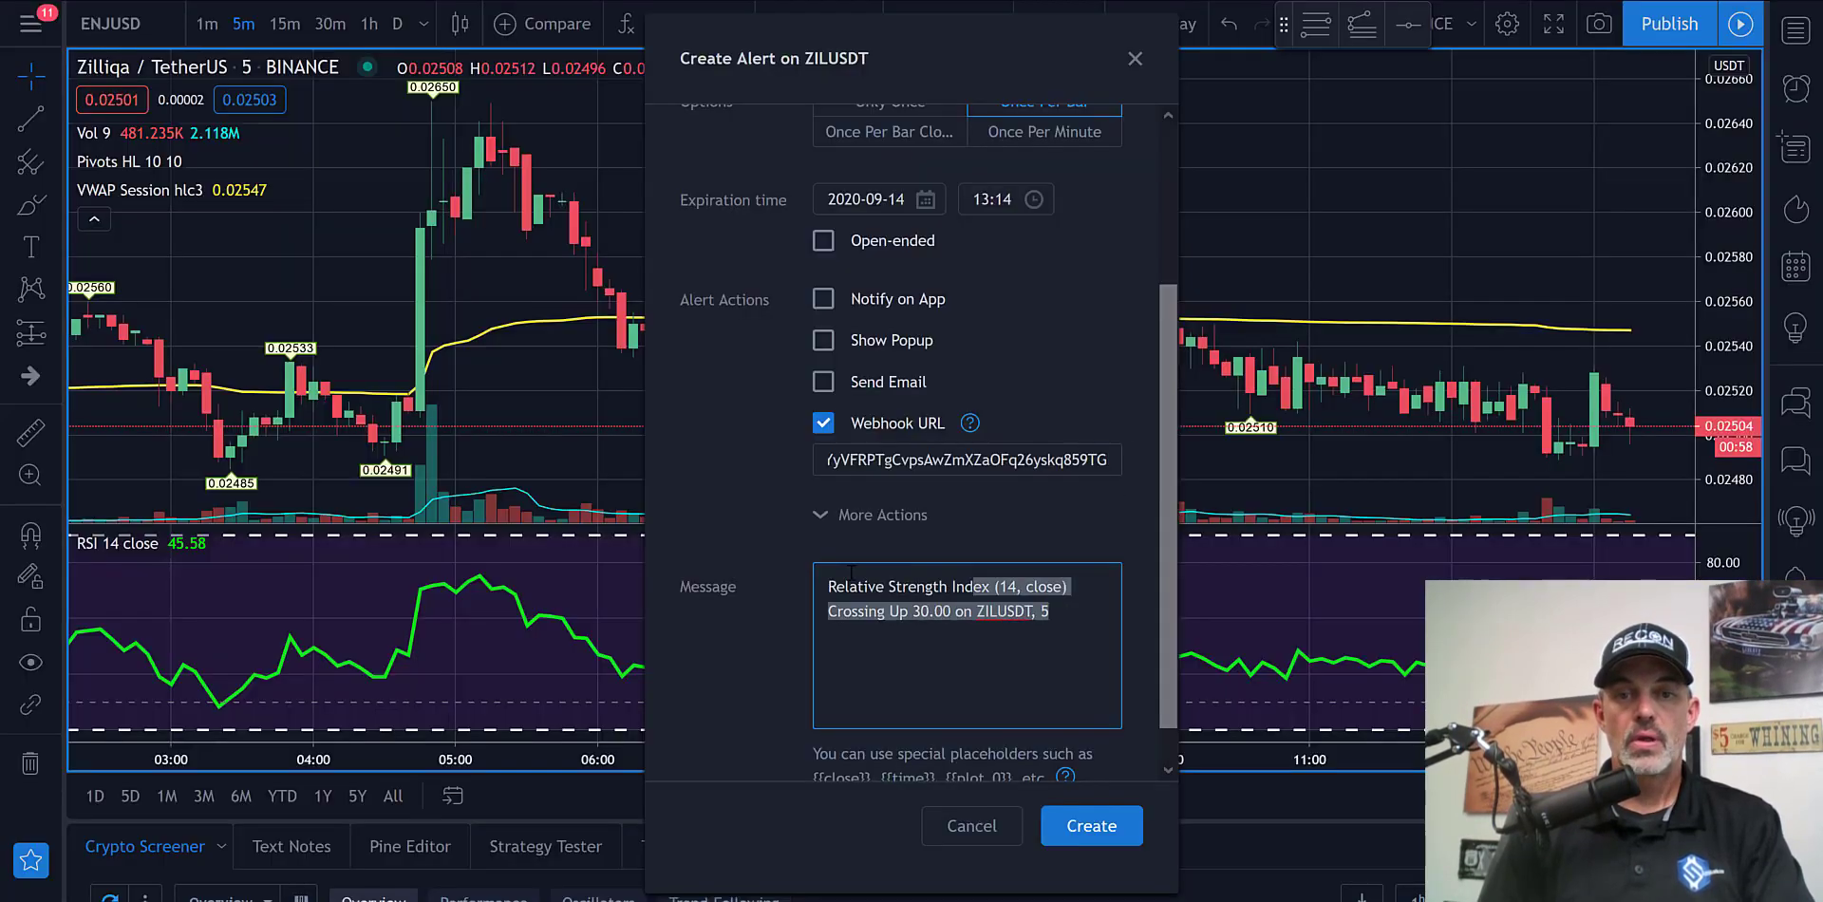
- Replace the alert message with the copied ZIL market-buy command and create the alert
drag(848, 571, 824, 571)
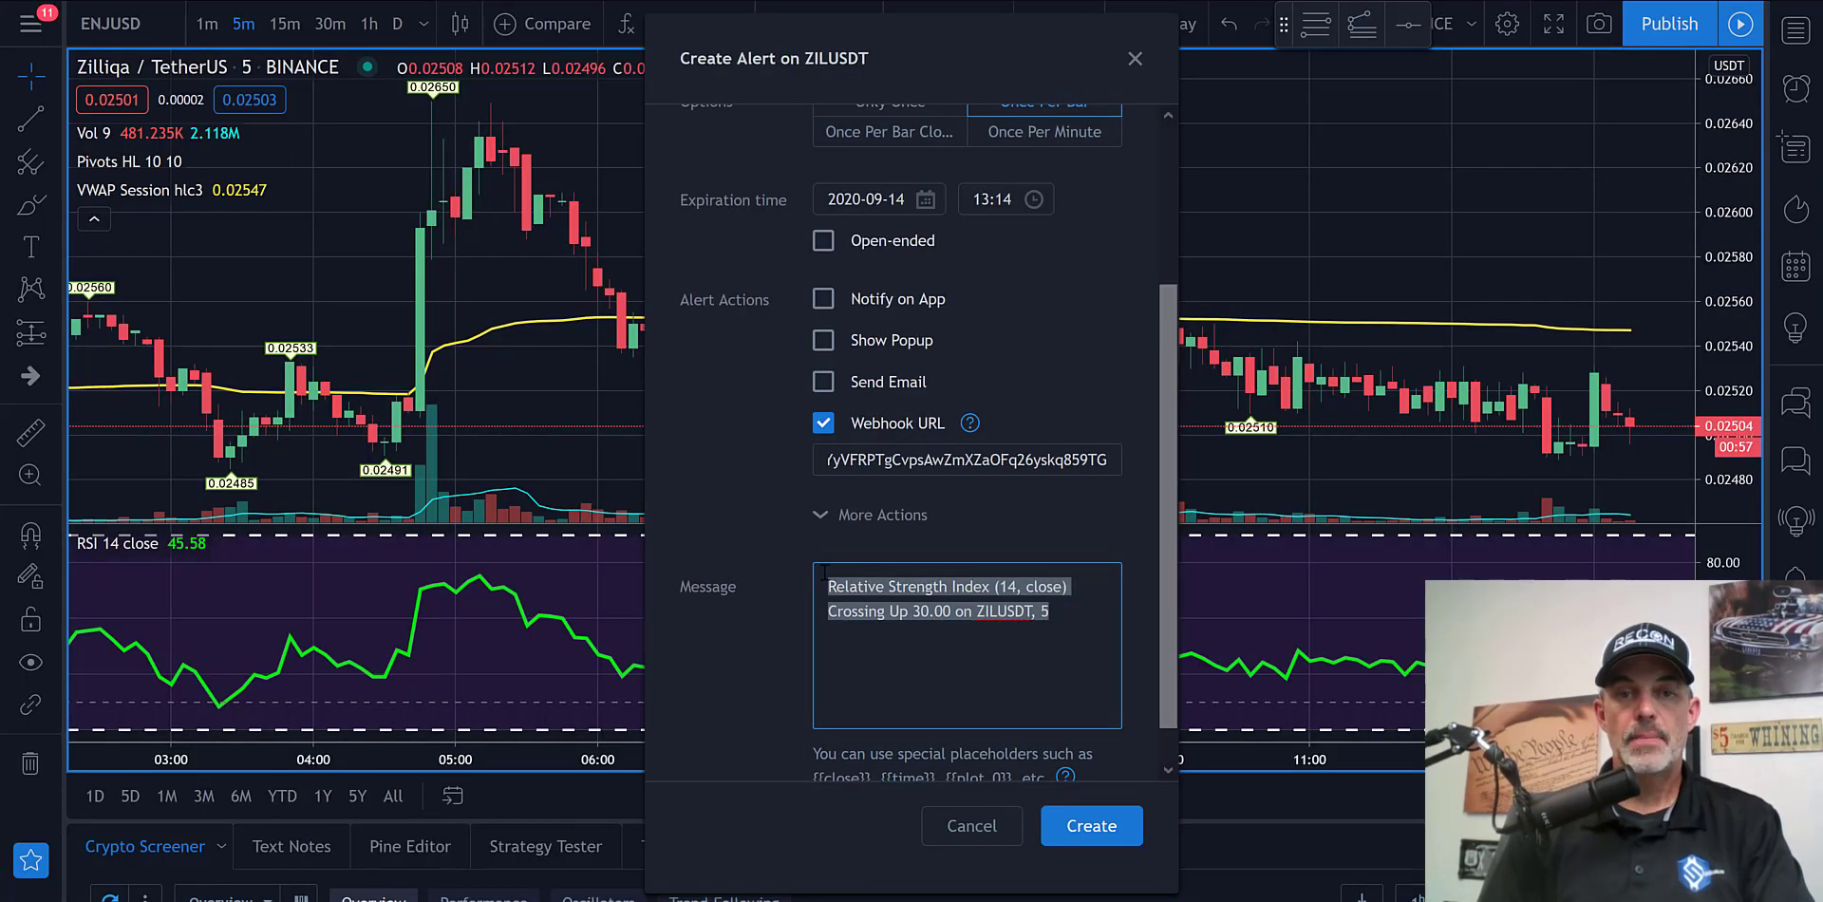
right_click(882, 598)
click(923, 677)
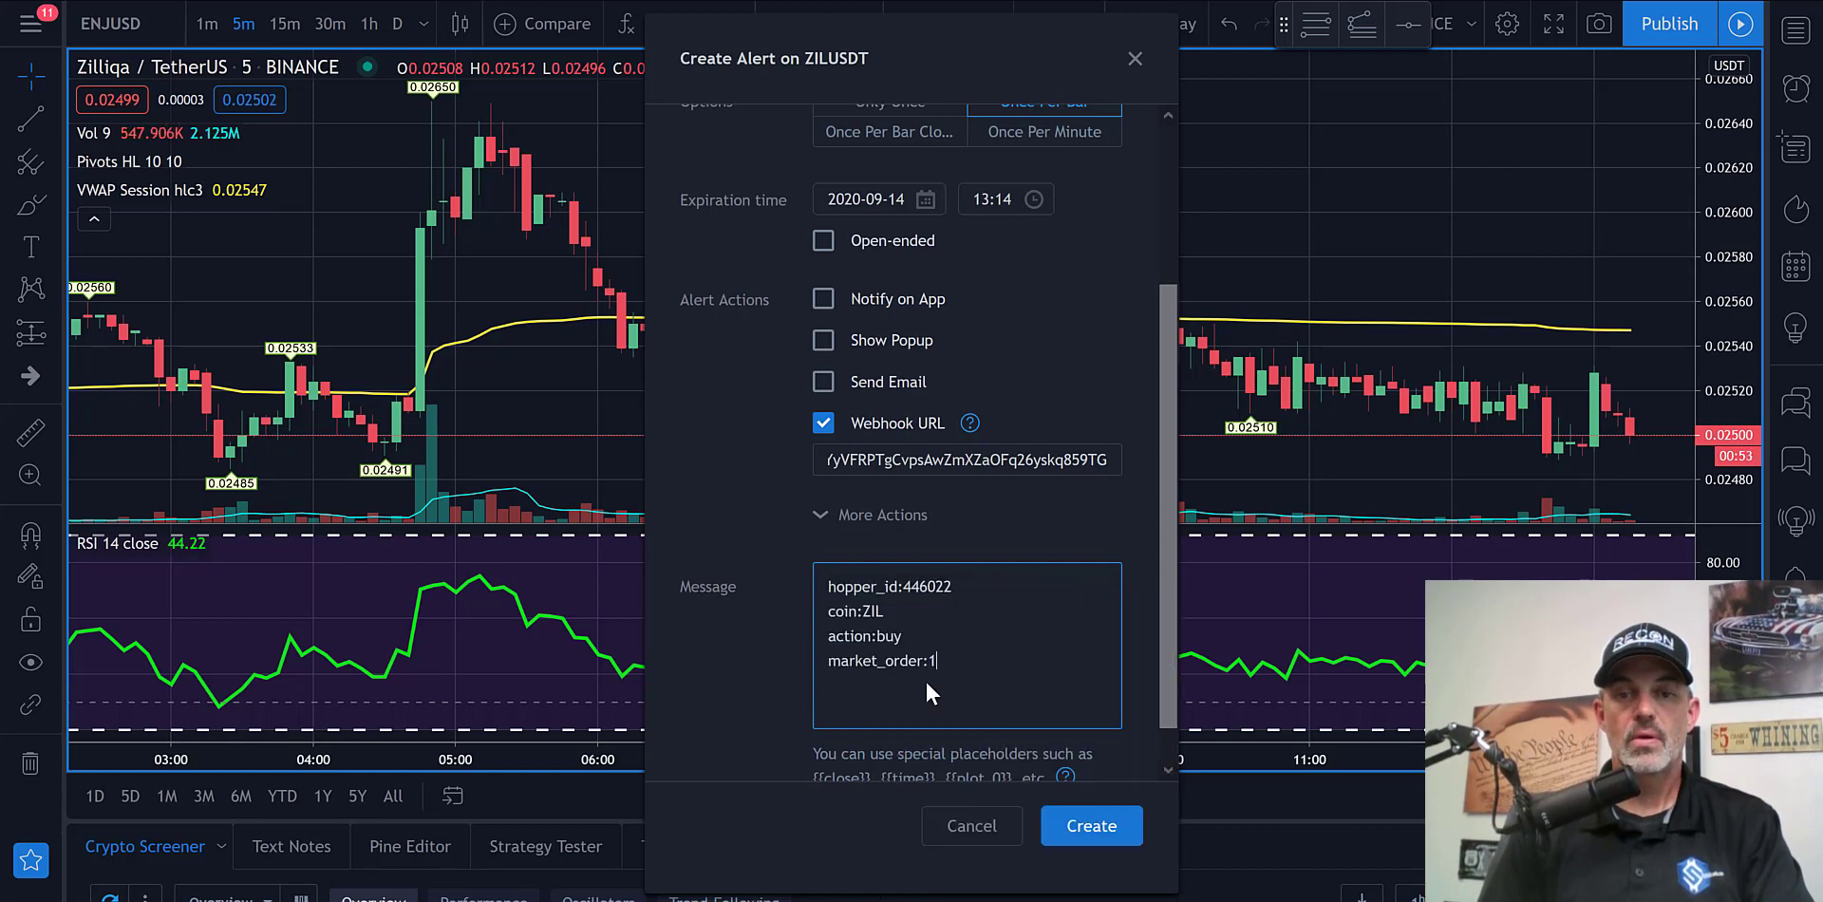
click(1087, 828)
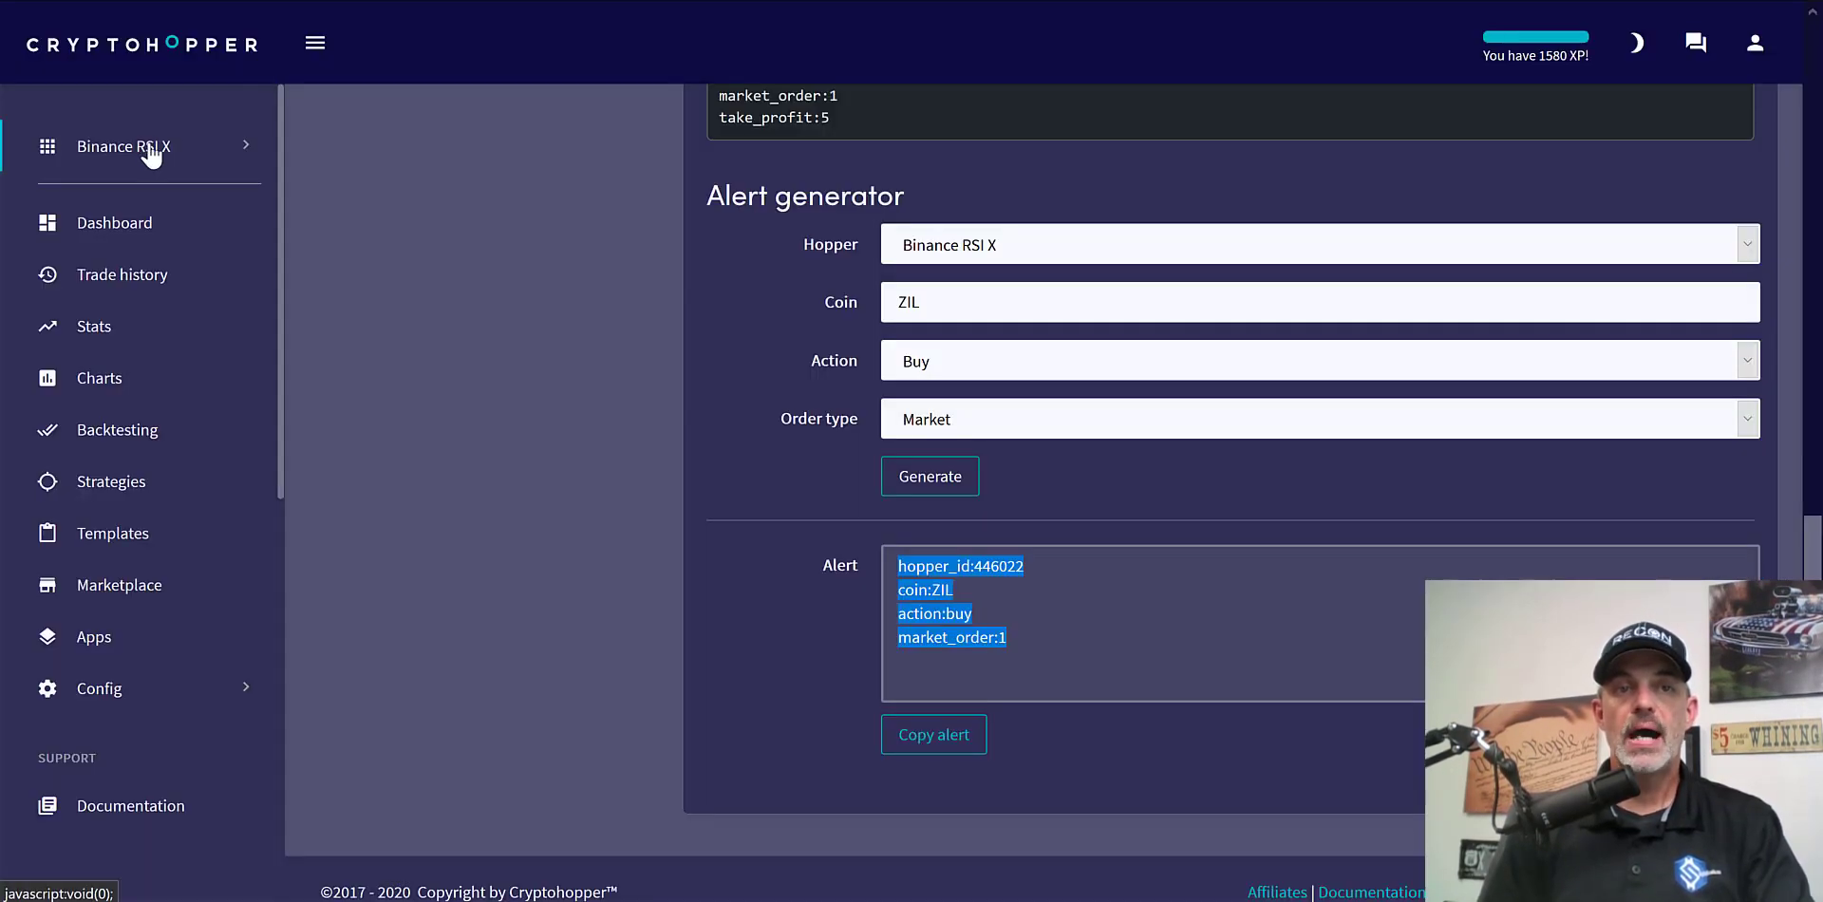
- Go back to the hopper's dashboard from the left sidebar
click(130, 228)
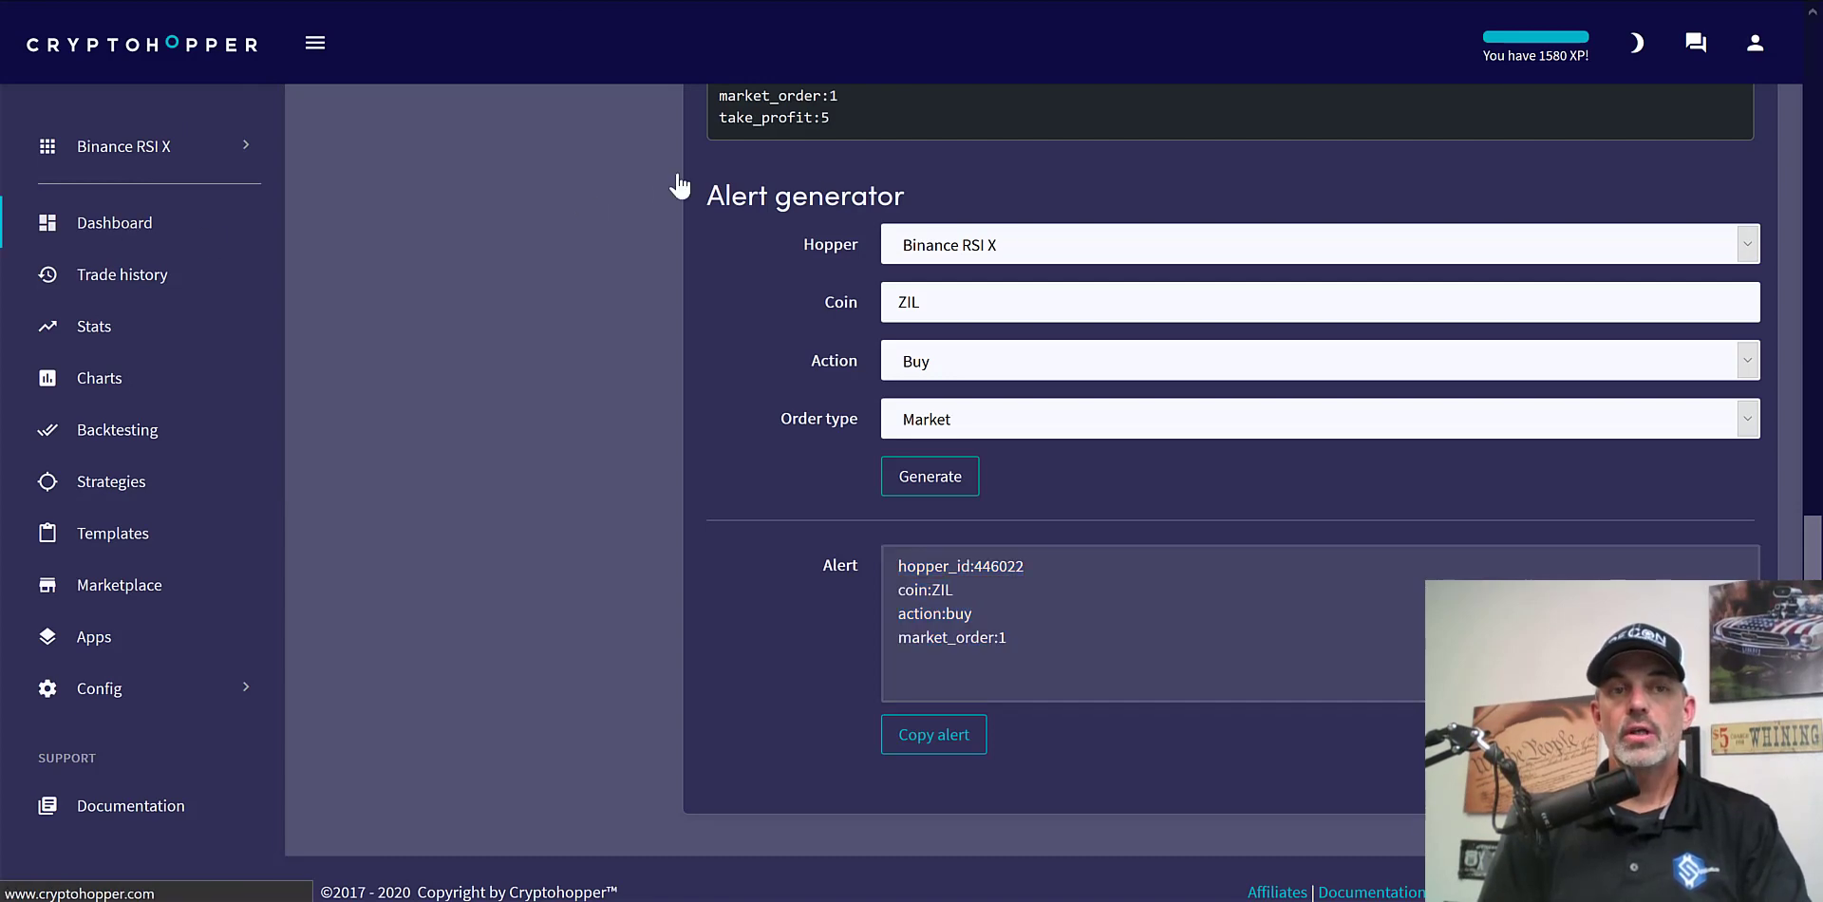